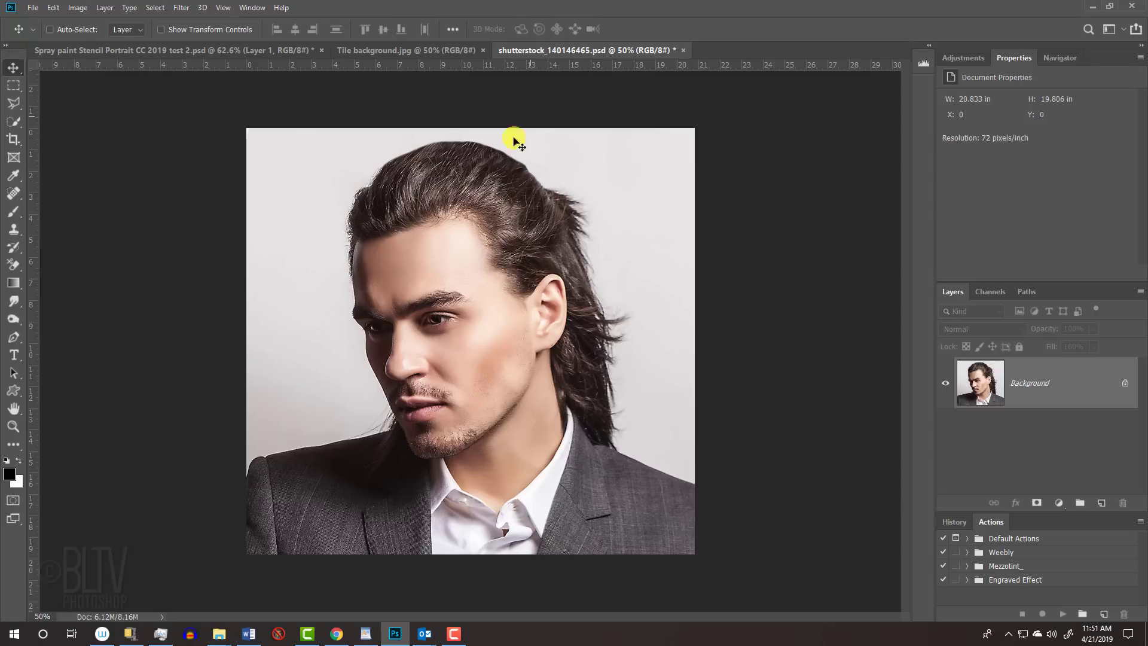
Copy the portrait photo into the Tile background.jpg document as a new layer using the Move tool
key("v")
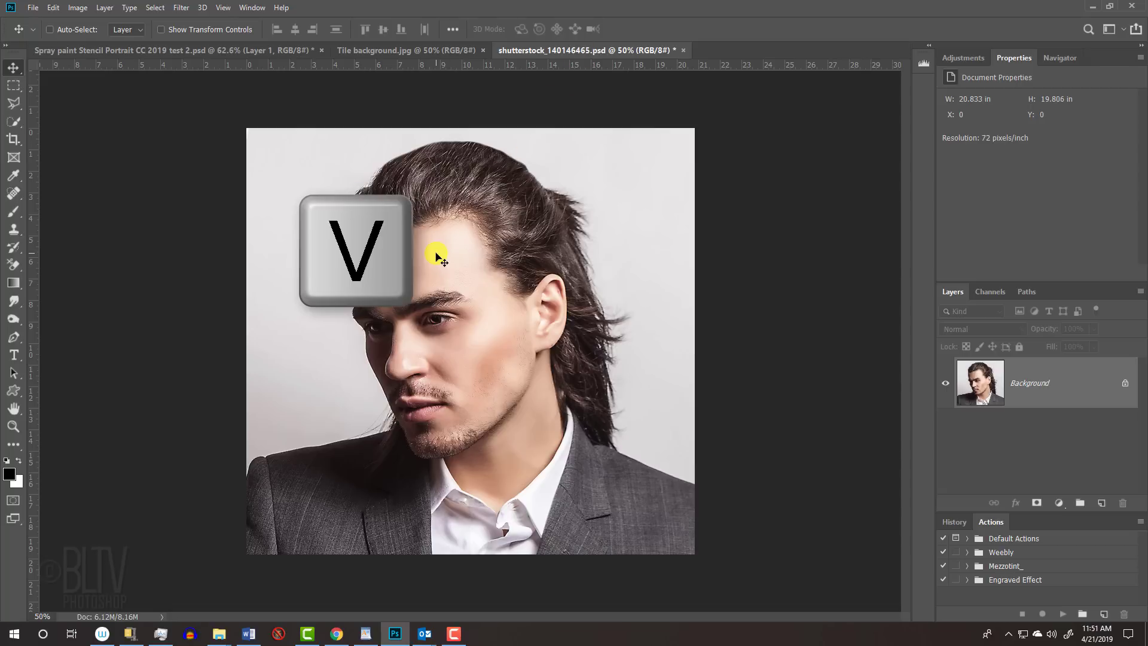
left_click(423, 50)
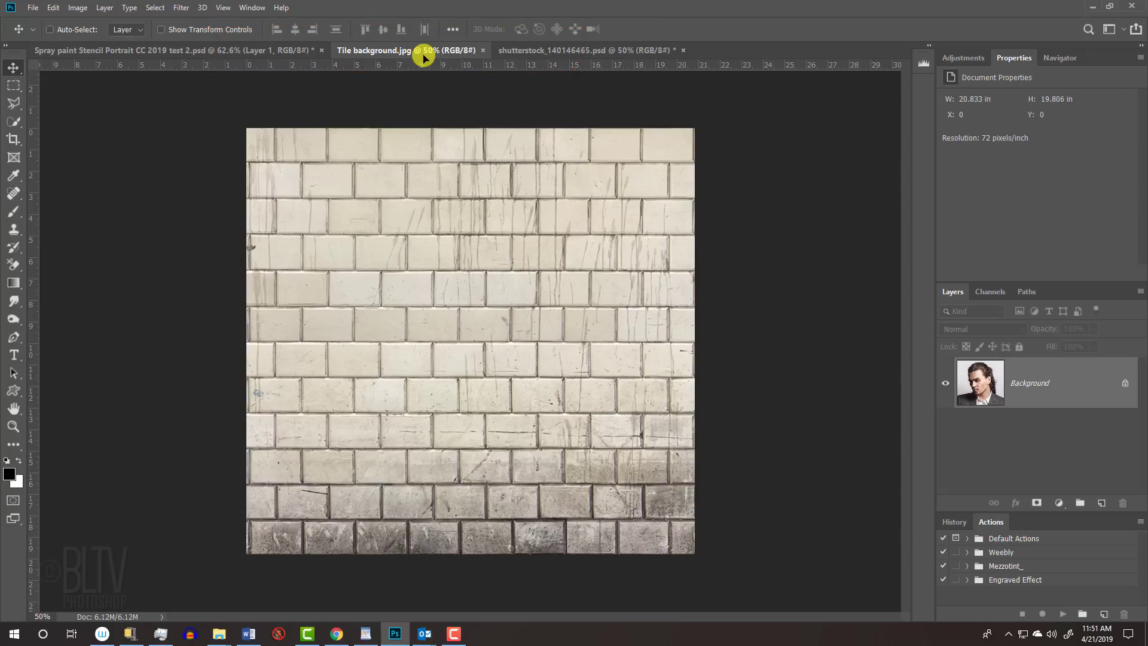
left_click_drag(424, 57, 464, 340)
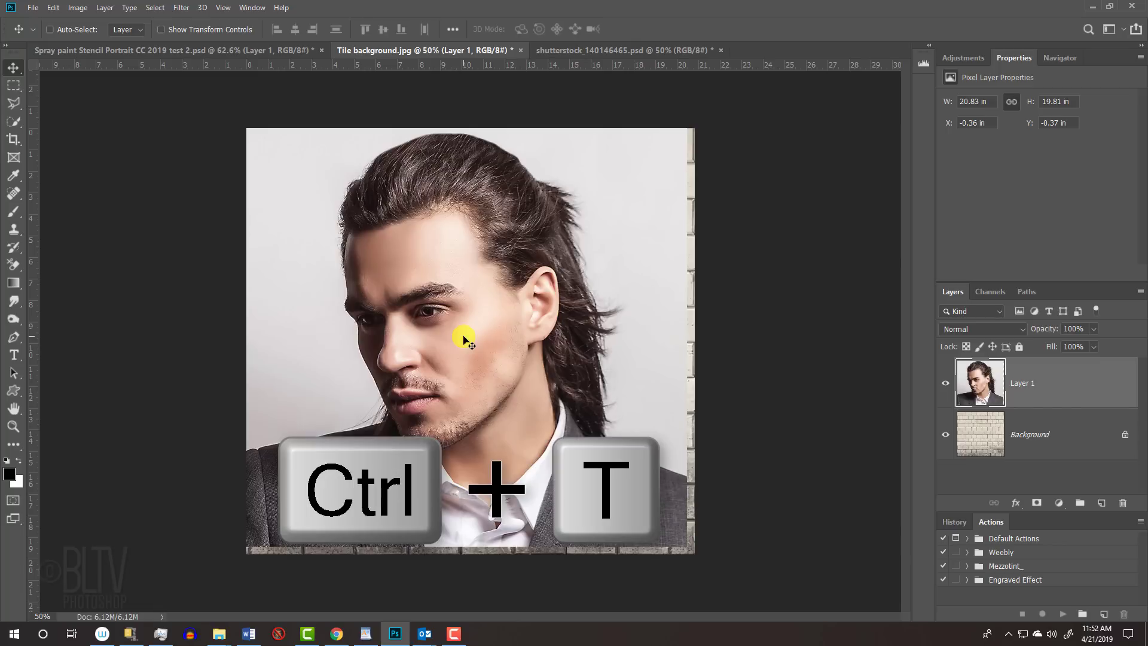
Free Transform the portrait layer, keeping its width at 100% and positioning it to cover the canvas
key("ctrl+t")
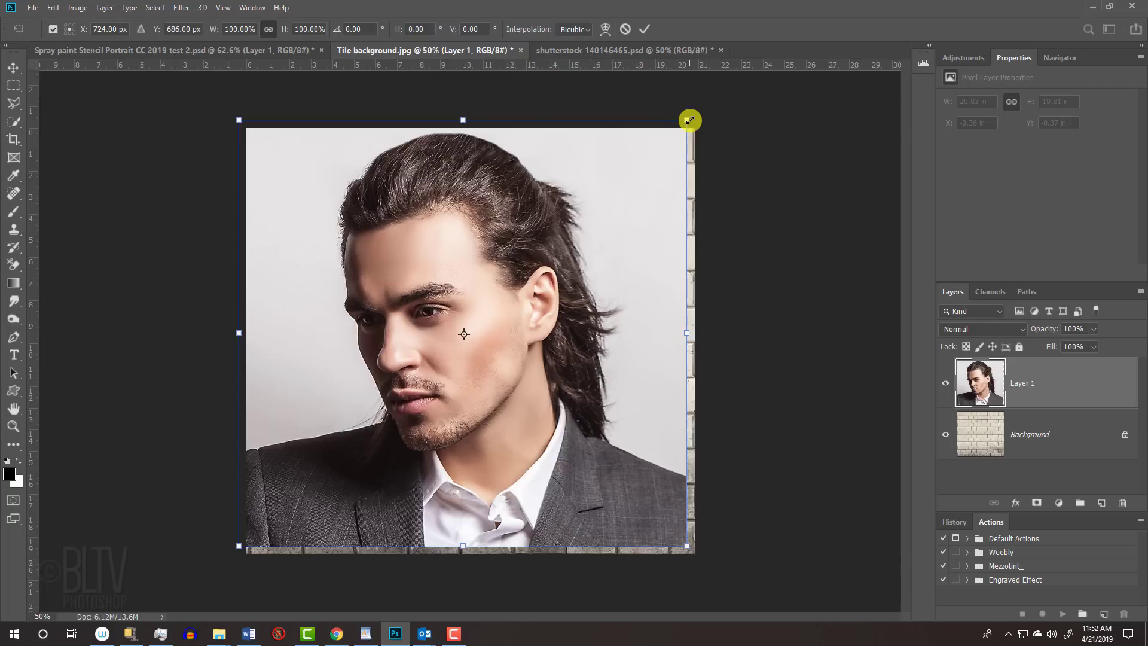
left_click_drag(690, 120, 690, 120)
left_click_drag(689, 120, 706, 136)
type("100")
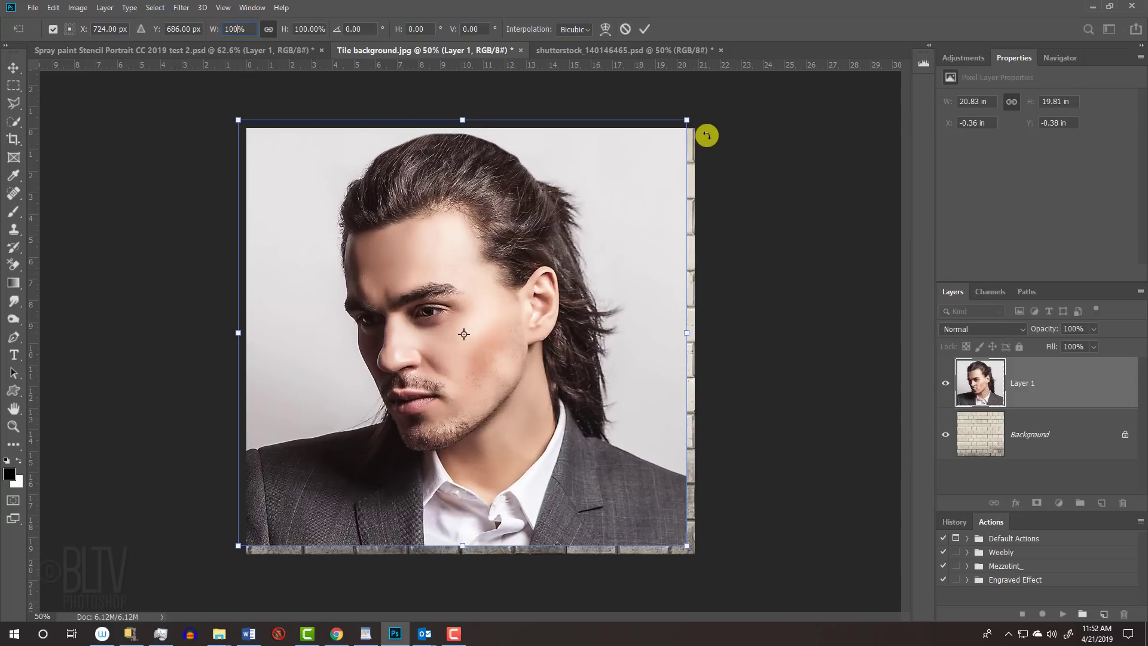
key("alt")
mouse_move(451, 261)
left_mouse_down()
mouse_move(467, 267)
mouse_move(469, 252)
mouse_move(465, 267)
left_mouse_up()
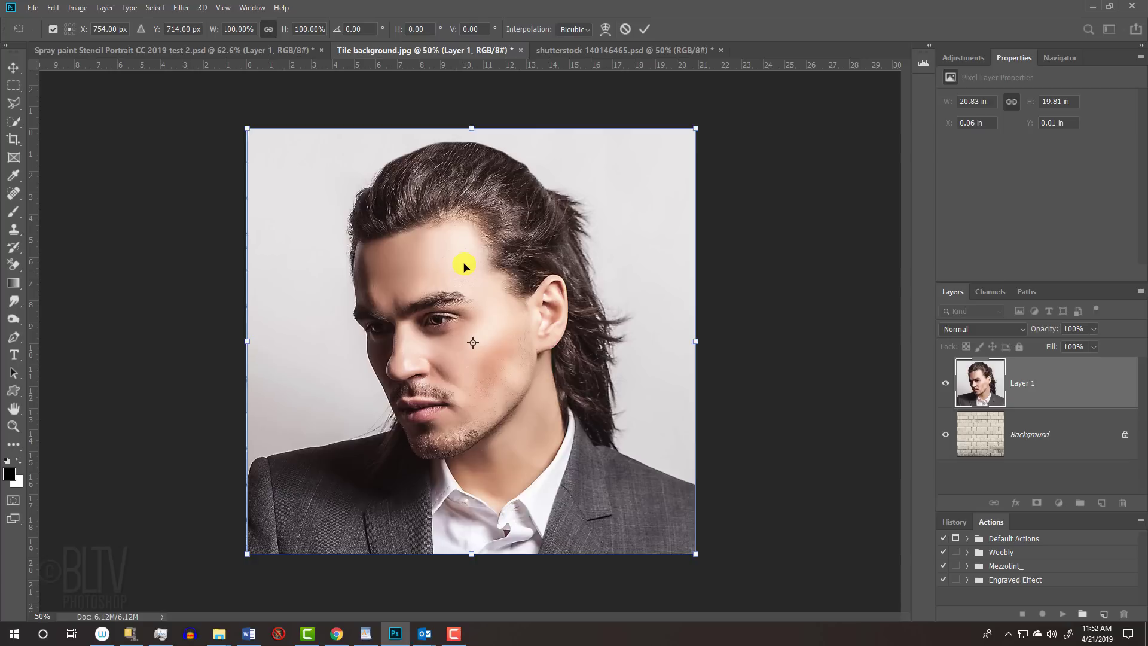
left_click(645, 28)
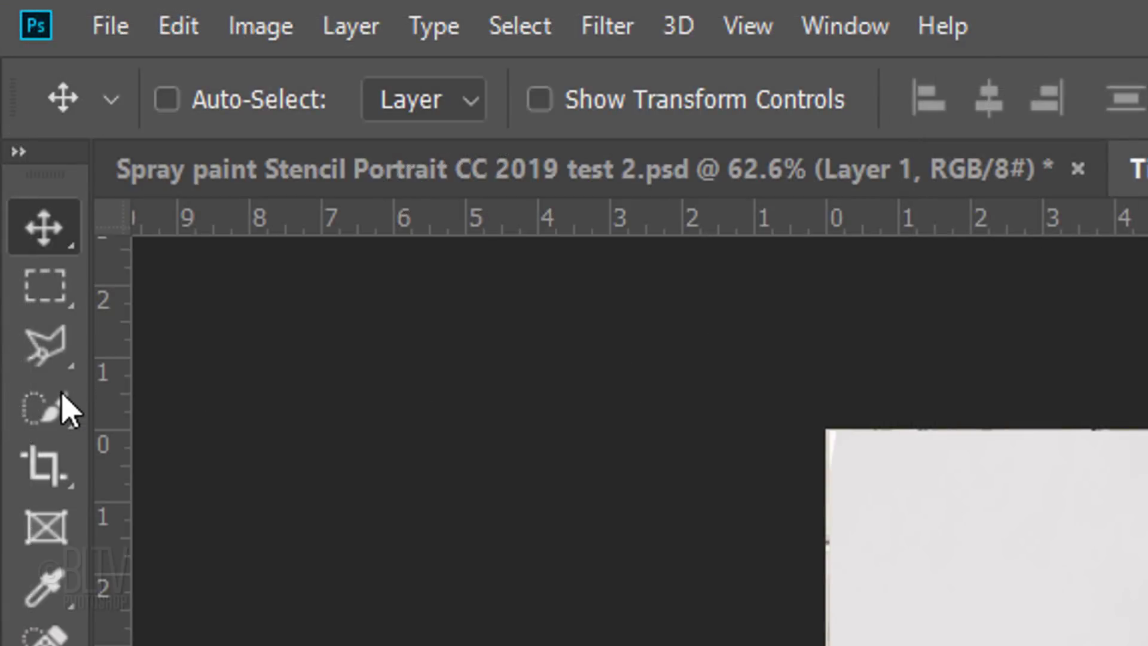
Select the man's head, hair, neck and suit with the Quick Selection tool, leaving out the grey backdrop
left_click_drag(65, 410, 245, 412)
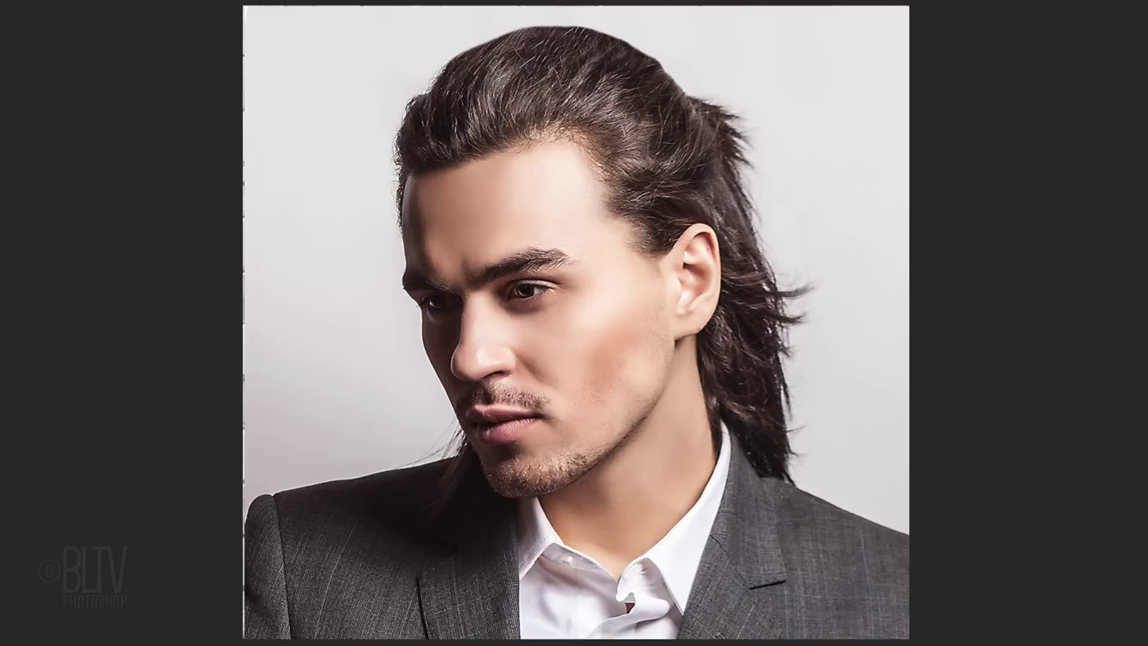
mouse_move(447, 68)
left_mouse_down()
mouse_move(546, 38)
mouse_move(652, 69)
mouse_move(683, 112)
mouse_move(718, 130)
mouse_move(727, 189)
mouse_move(515, 131)
mouse_move(433, 169)
mouse_move(415, 183)
mouse_move(418, 287)
mouse_move(565, 229)
mouse_move(721, 275)
mouse_move(766, 326)
mouse_move(518, 334)
mouse_move(512, 377)
mouse_move(678, 384)
mouse_move(748, 368)
mouse_move(749, 459)
mouse_move(623, 483)
mouse_move(490, 482)
mouse_move(484, 448)
mouse_move(452, 475)
mouse_move(339, 493)
left_mouse_up()
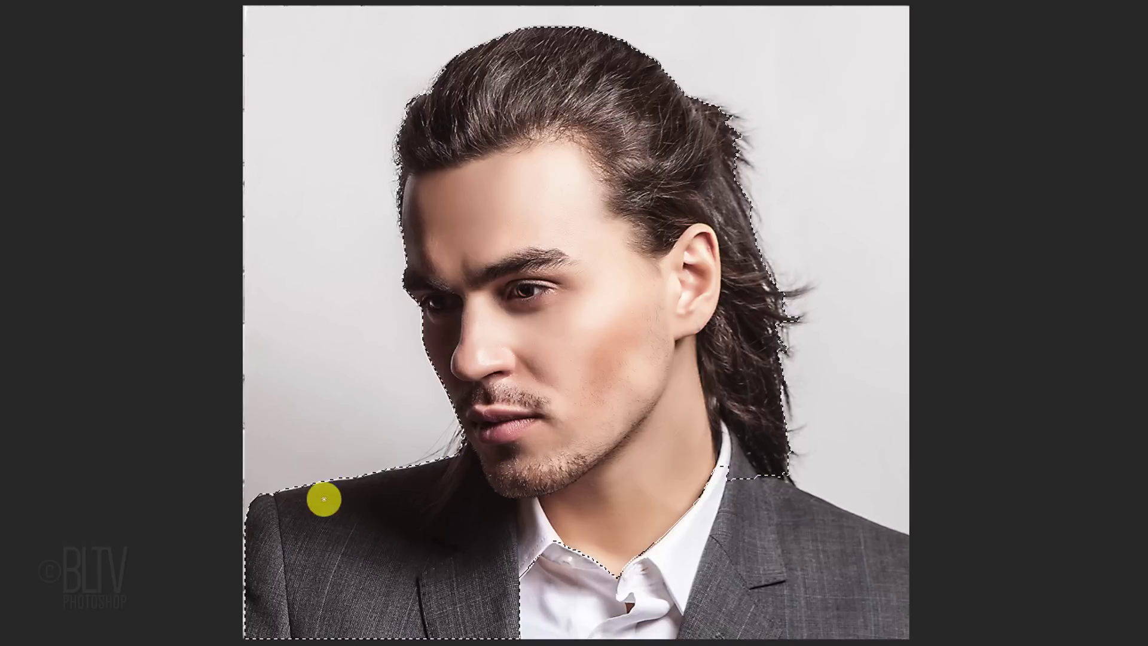
key("alt")
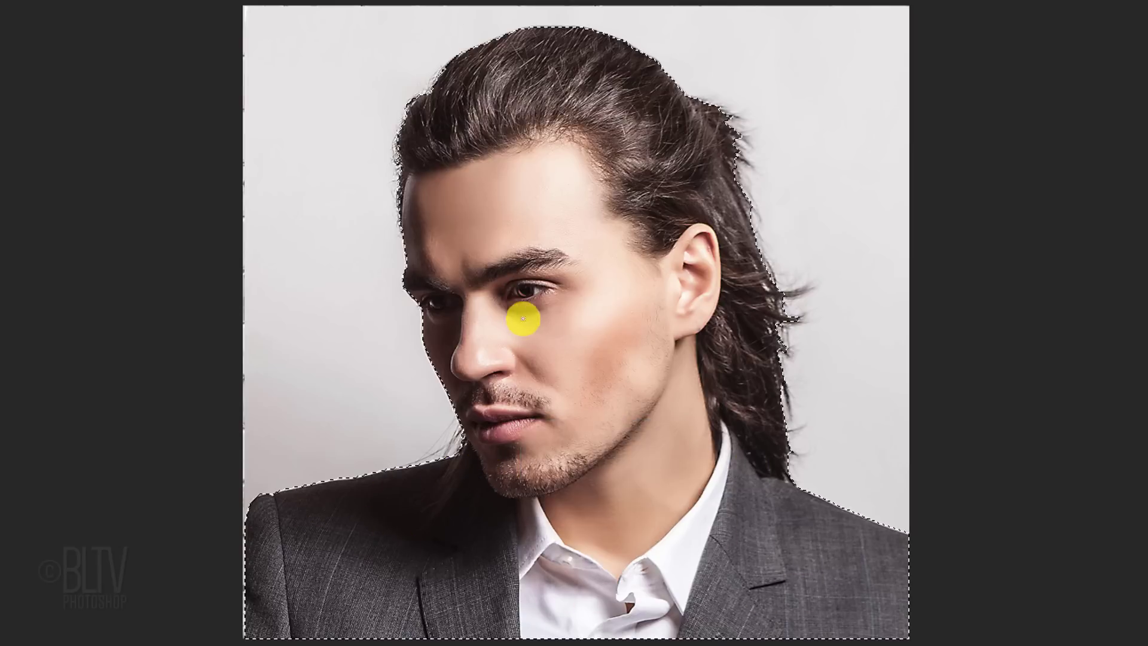
left_click_drag(667, 362, 688, 451)
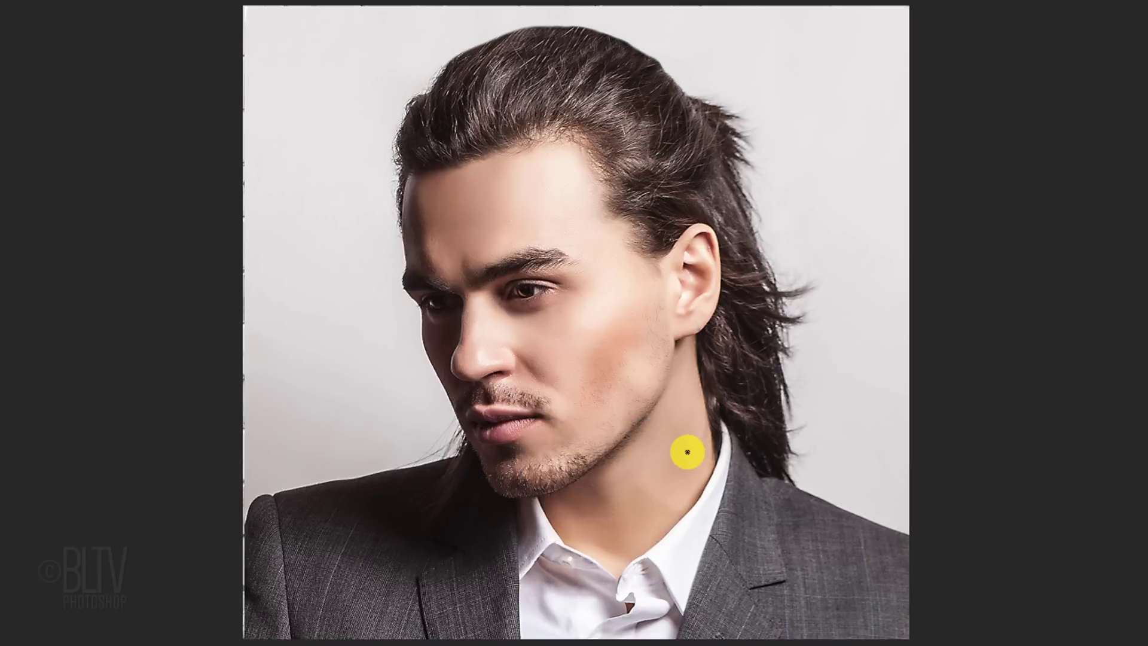
Check the selection's edges in Quick Mask mode and turn the selection into a layer mask on the portrait layer
key("q")
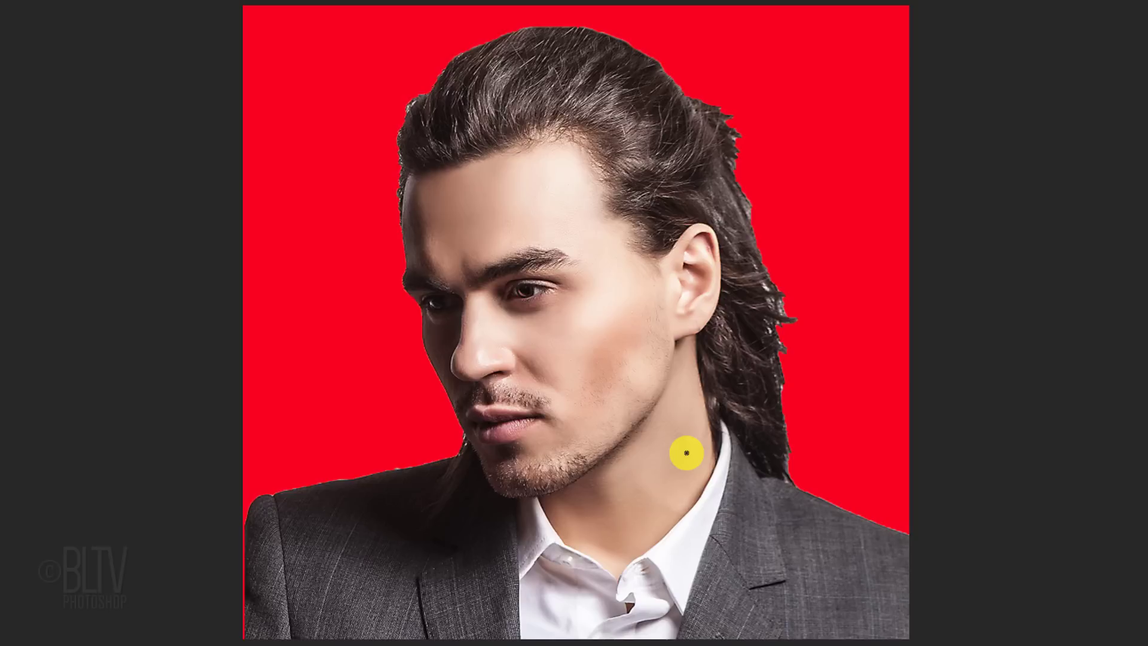
key("q")
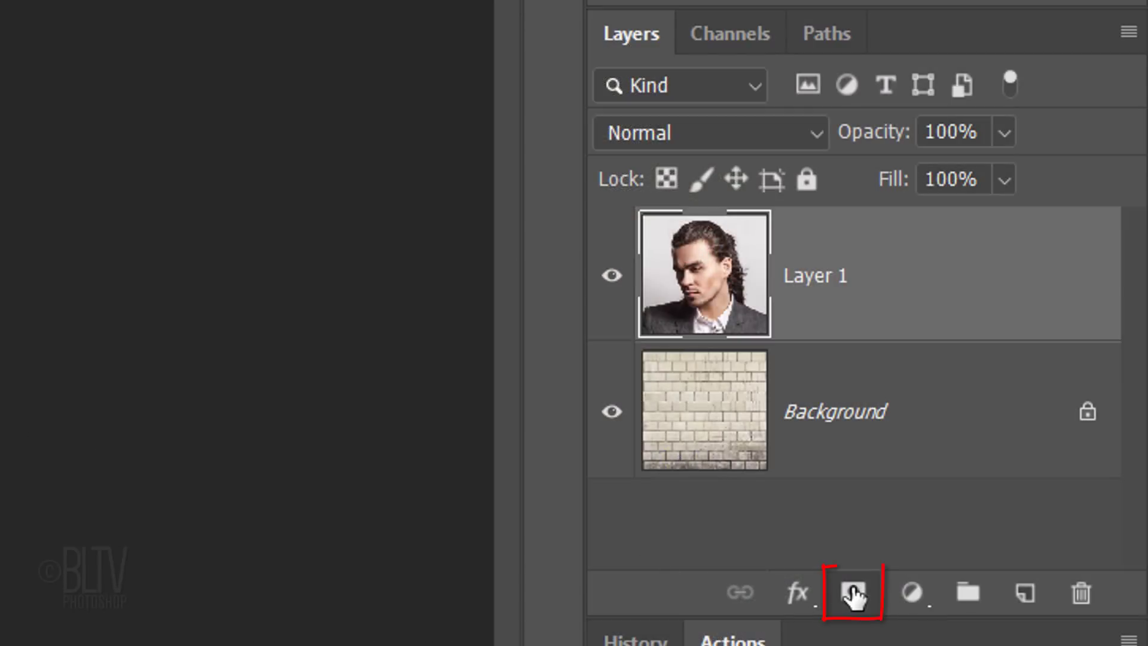
left_click(854, 594)
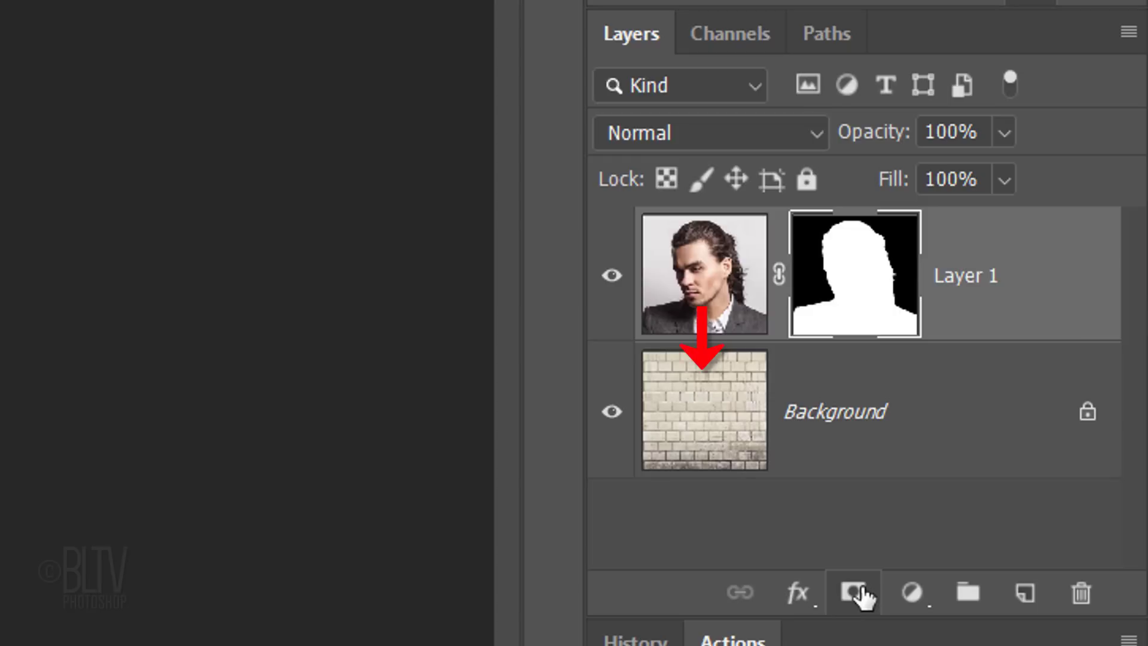
Add a new layer below the masked portrait, reset the default colors and fill the layer with white
left_click(1023, 595, "ctrl")
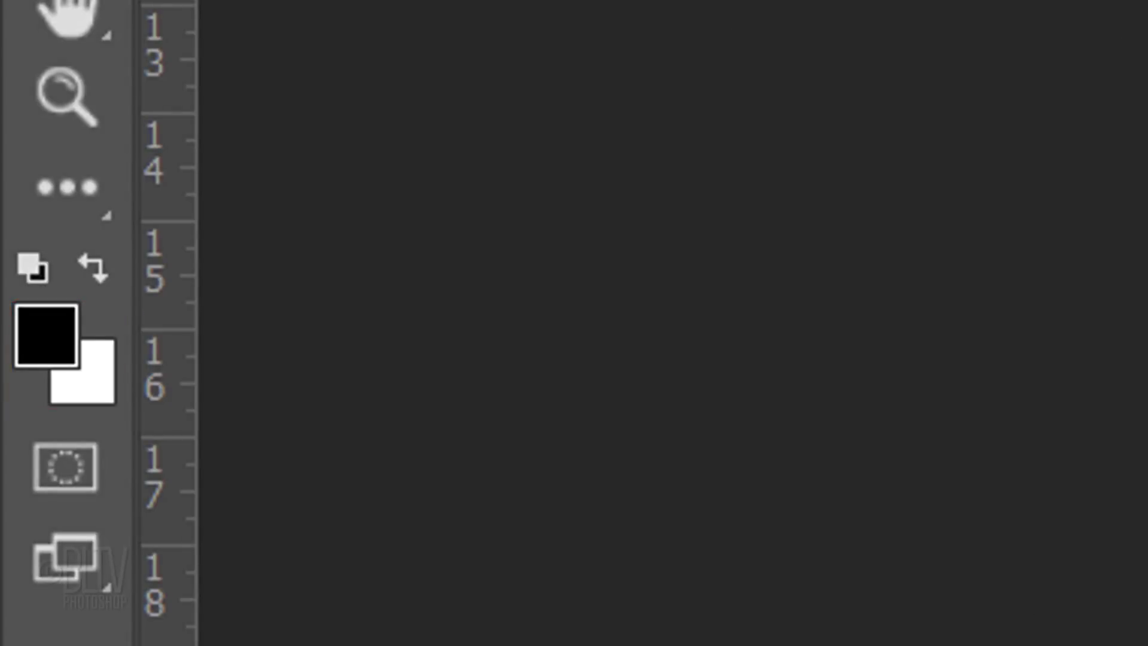
key("d")
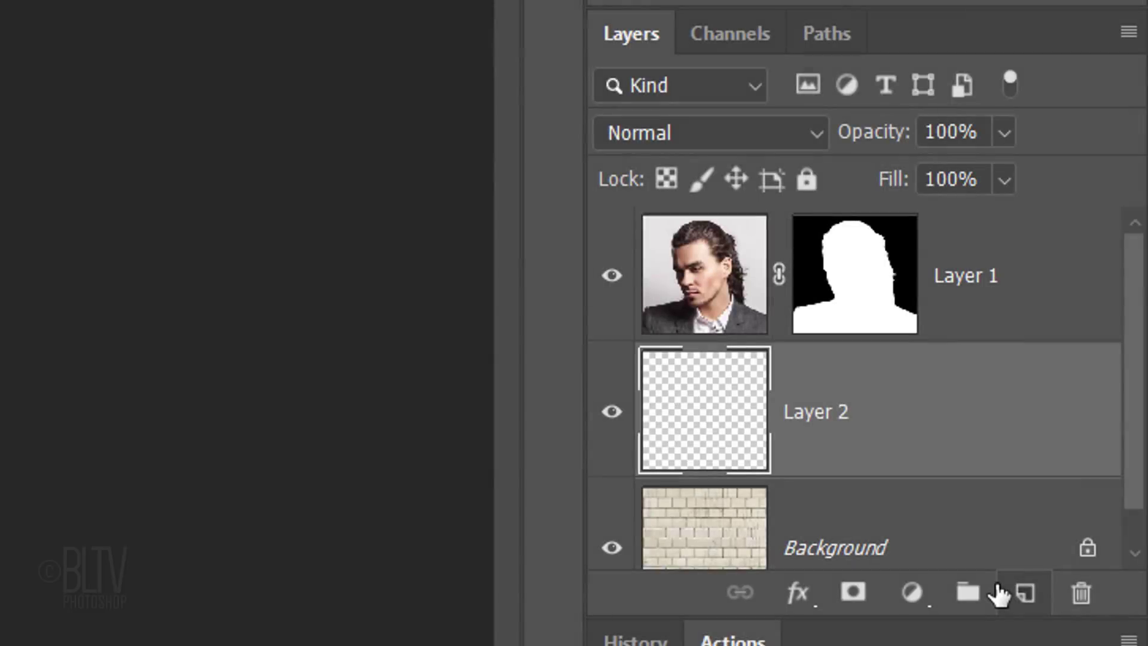
key("ctrl+Delete")
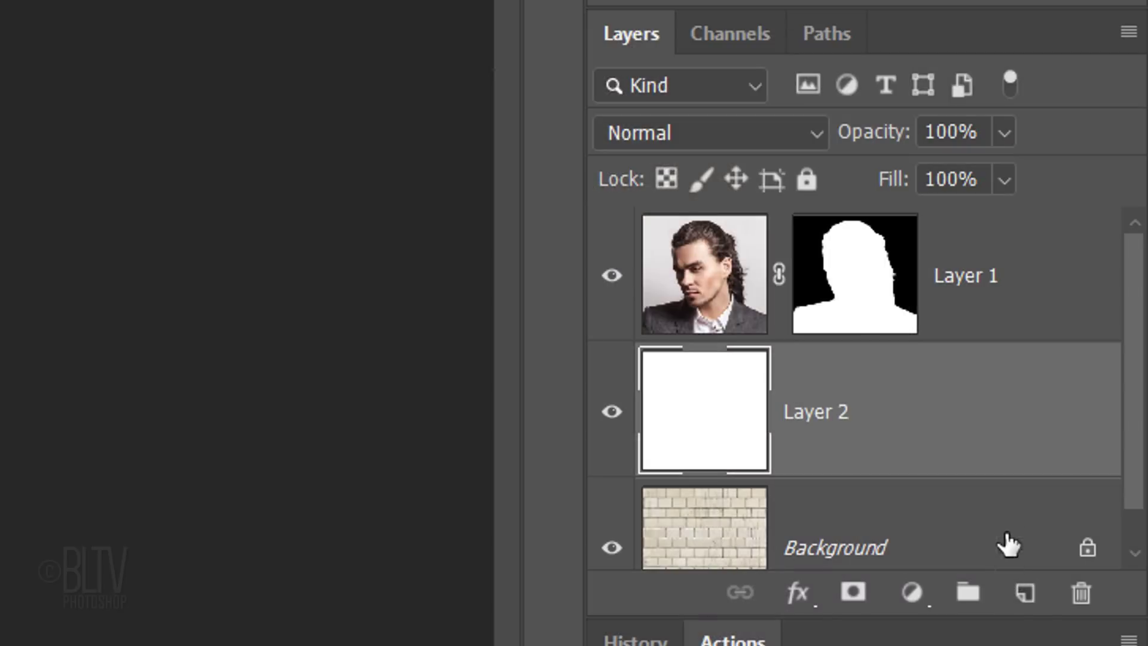
Convert the masked portrait layer and the white layer together into one Smart Object
left_click(1020, 281, "shift")
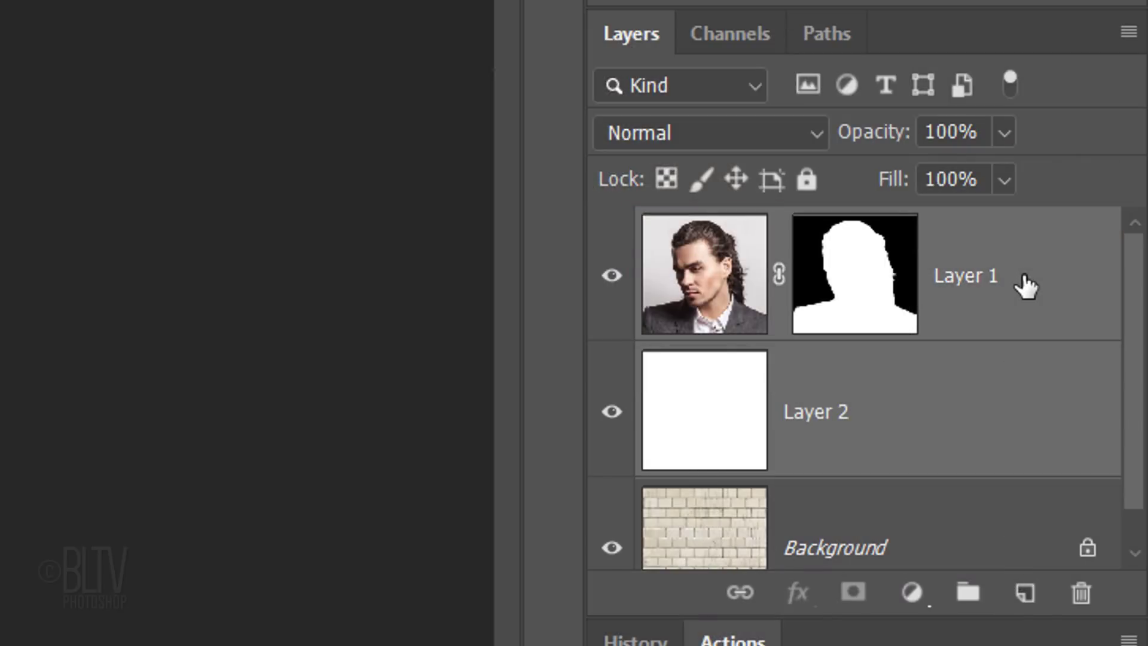
left_click(1125, 31)
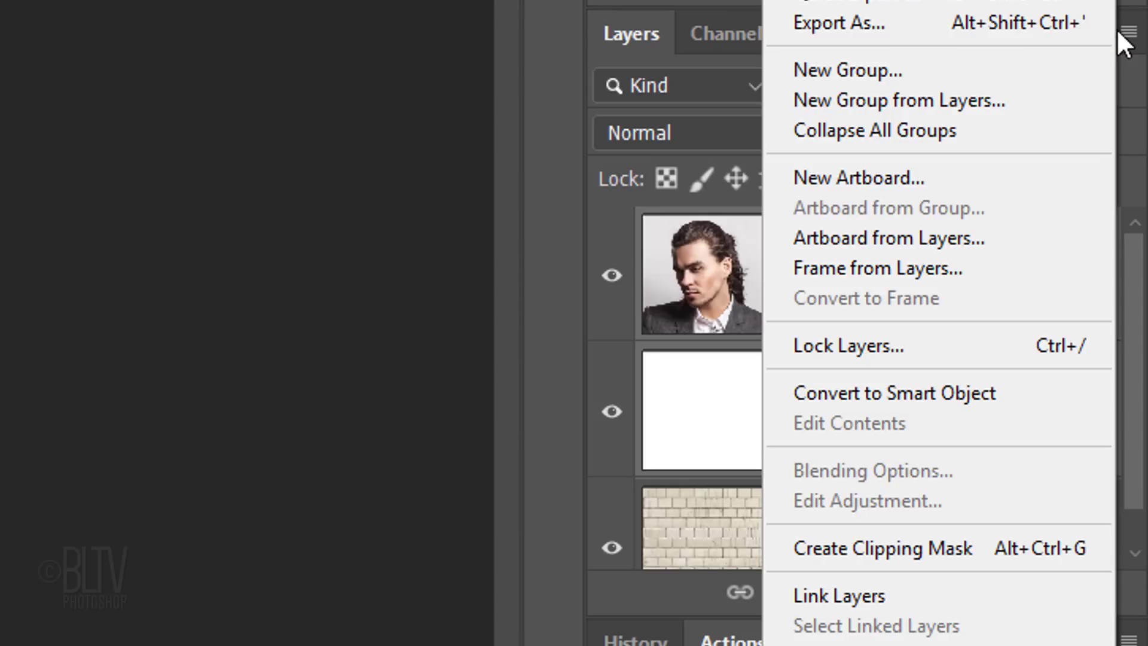
left_click(892, 392)
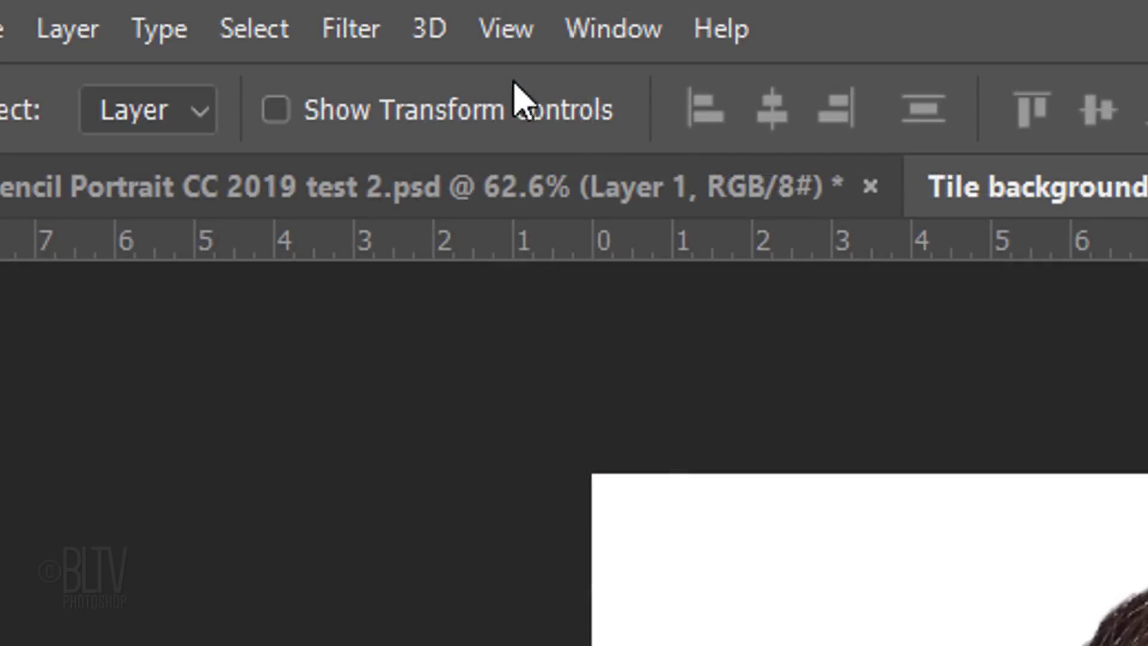
Apply the Cutout filter to the Smart Object with Number of Levels 2, Edge Simplicity 5 and Edge Fidelity 1
left_click(351, 30)
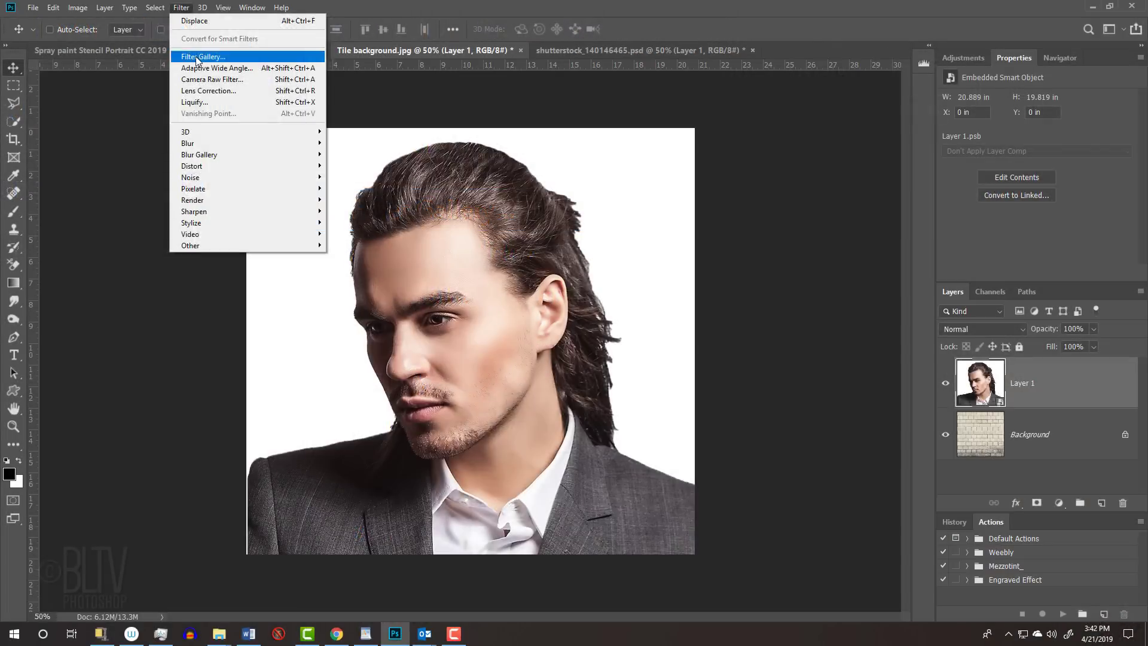
left_click(410, 215)
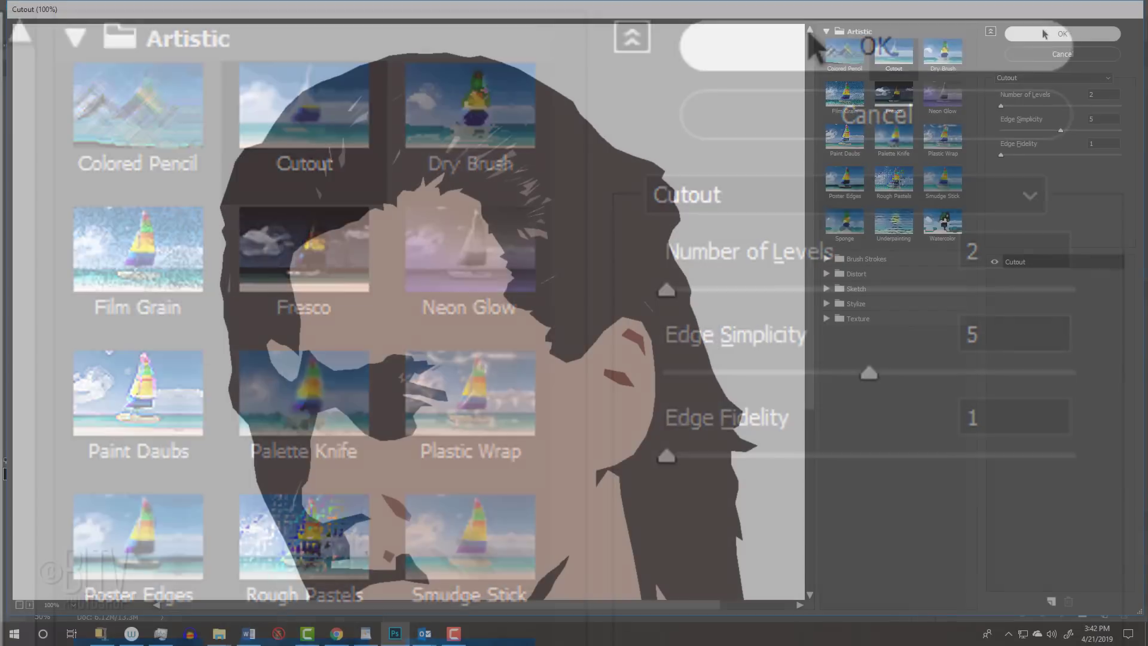
left_click(1045, 34)
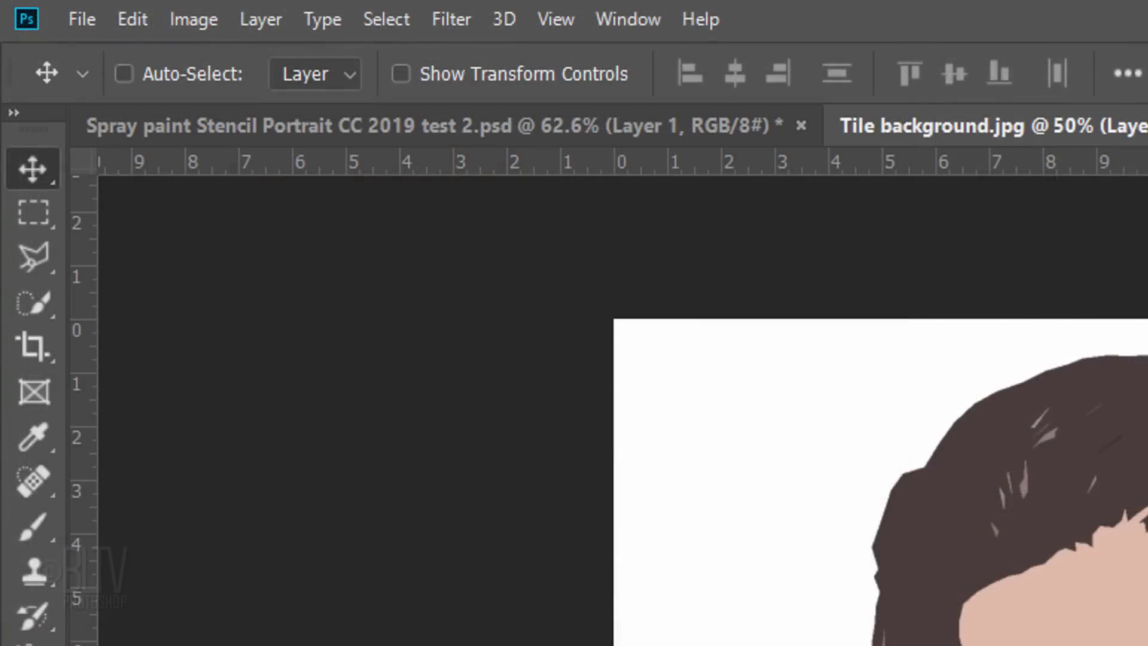
Apply a Threshold adjustment to the portrait Smart Object with a threshold level of 118
left_click(195, 24)
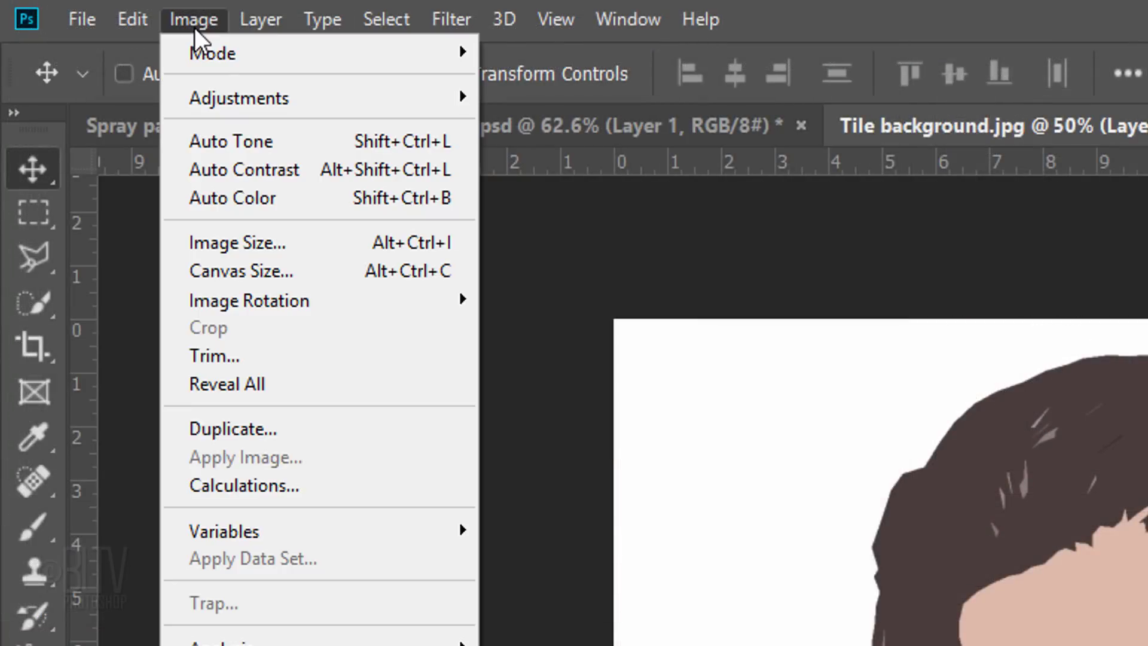
mouse_move(223, 103)
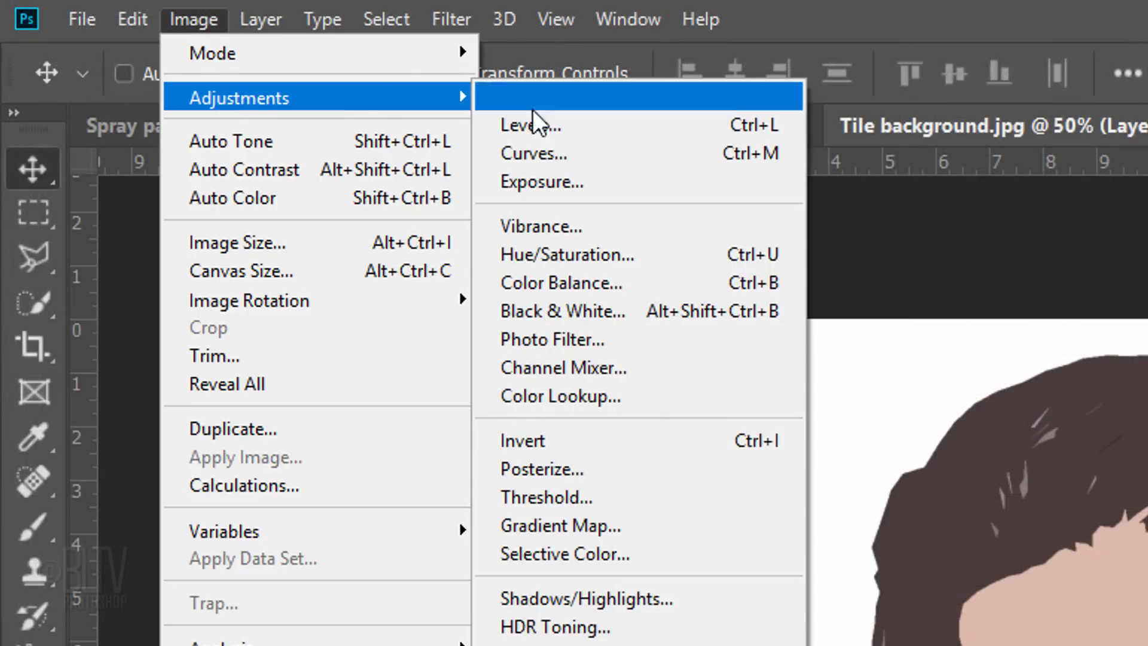
left_click(548, 496)
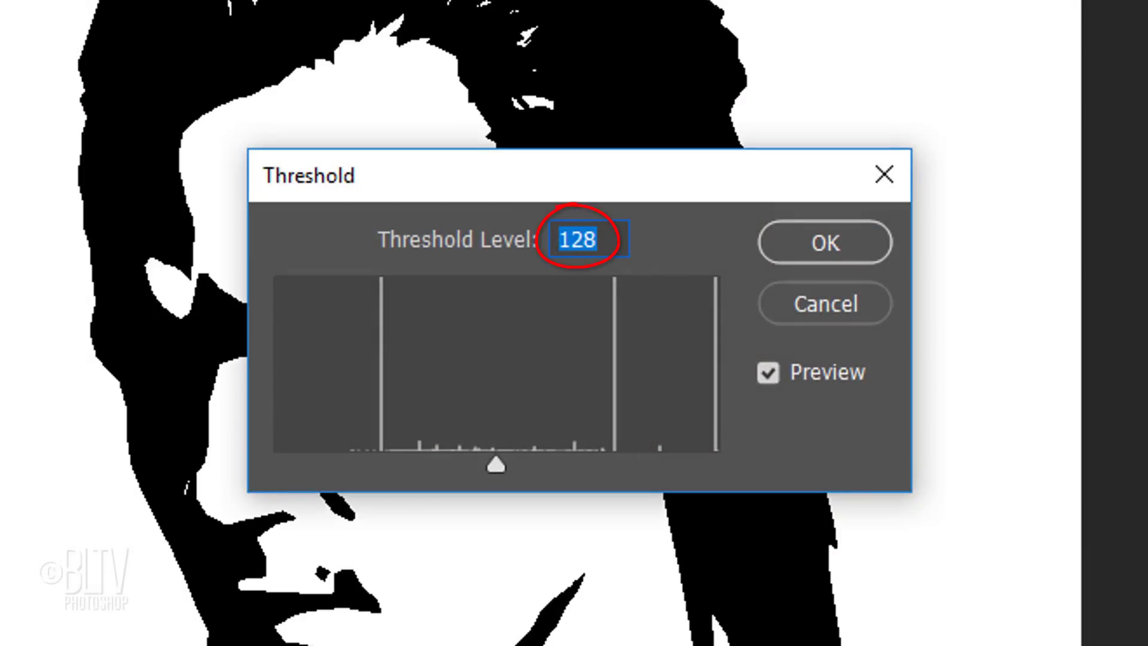
left_click_drag(496, 465, 477, 464)
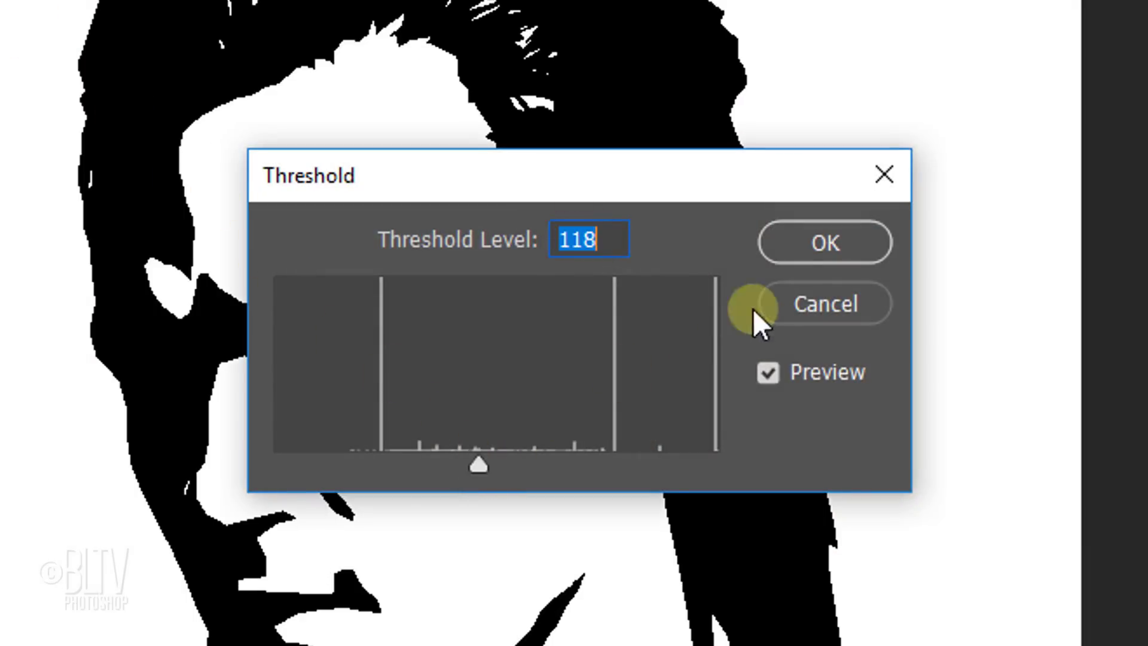
left_click(824, 238)
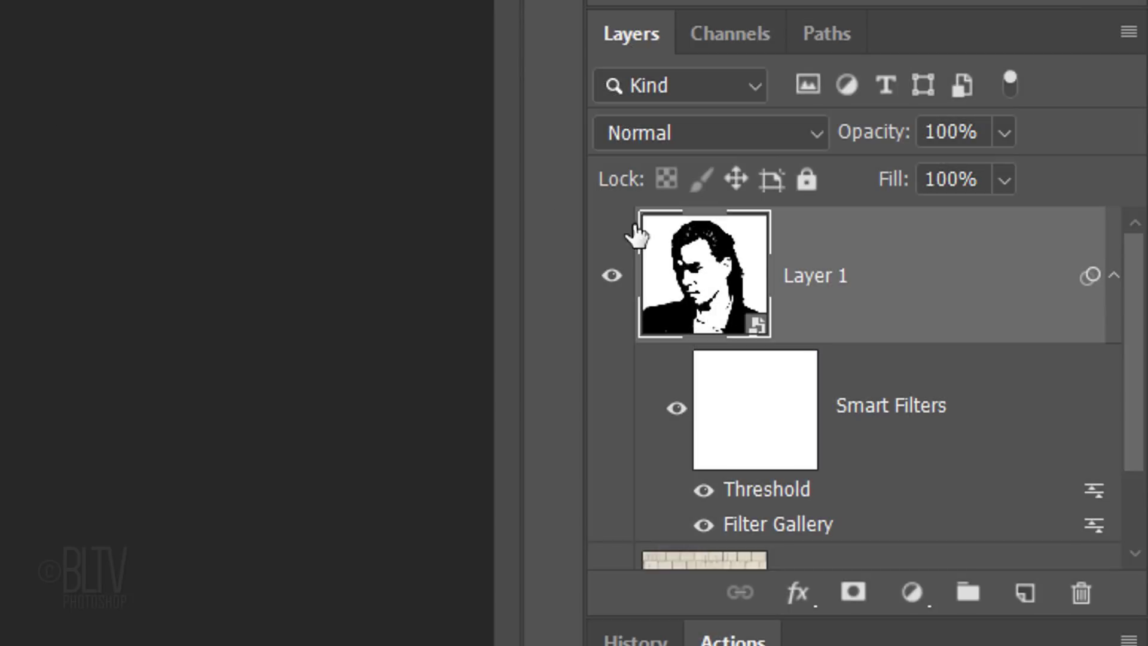
Insert a white-filled layer between the portrait and the tile background, and add a layer mask to the portrait layer
left_click(1114, 278)
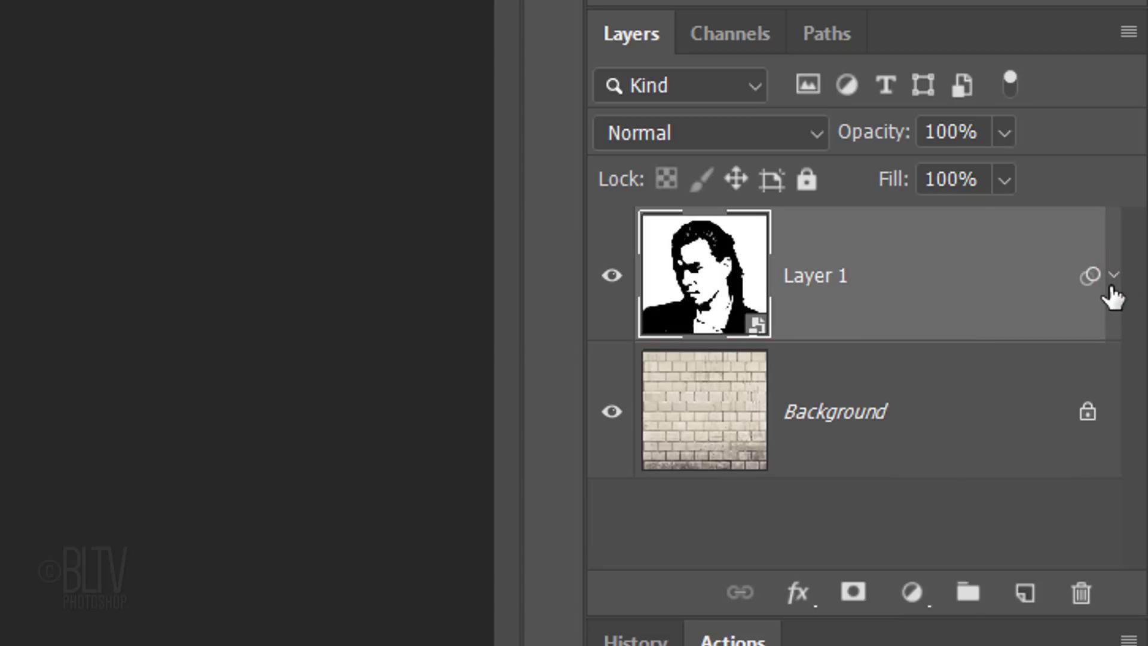
left_click(1024, 595, "ctrl")
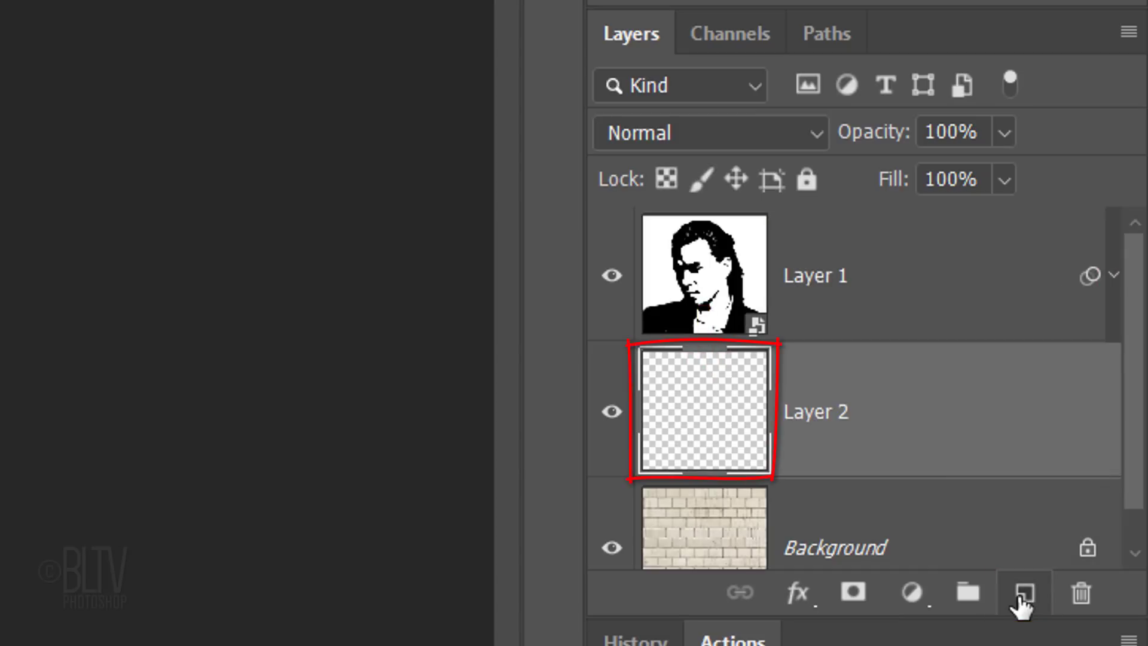
key("ctrl+Delete")
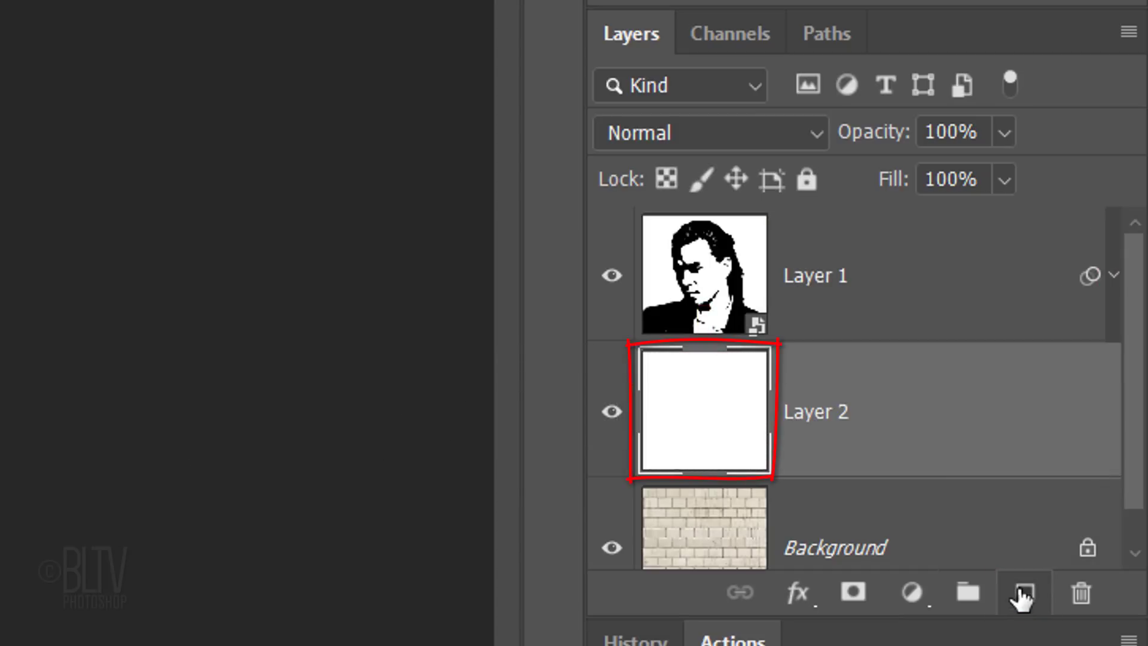
left_click(959, 299)
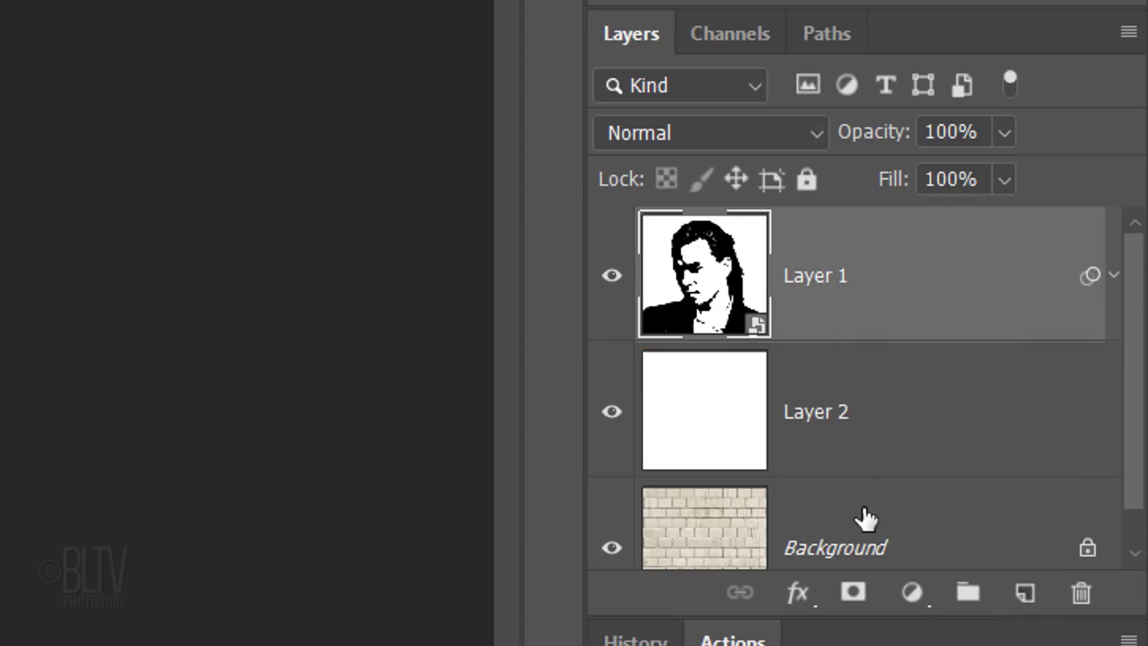
left_click(854, 593)
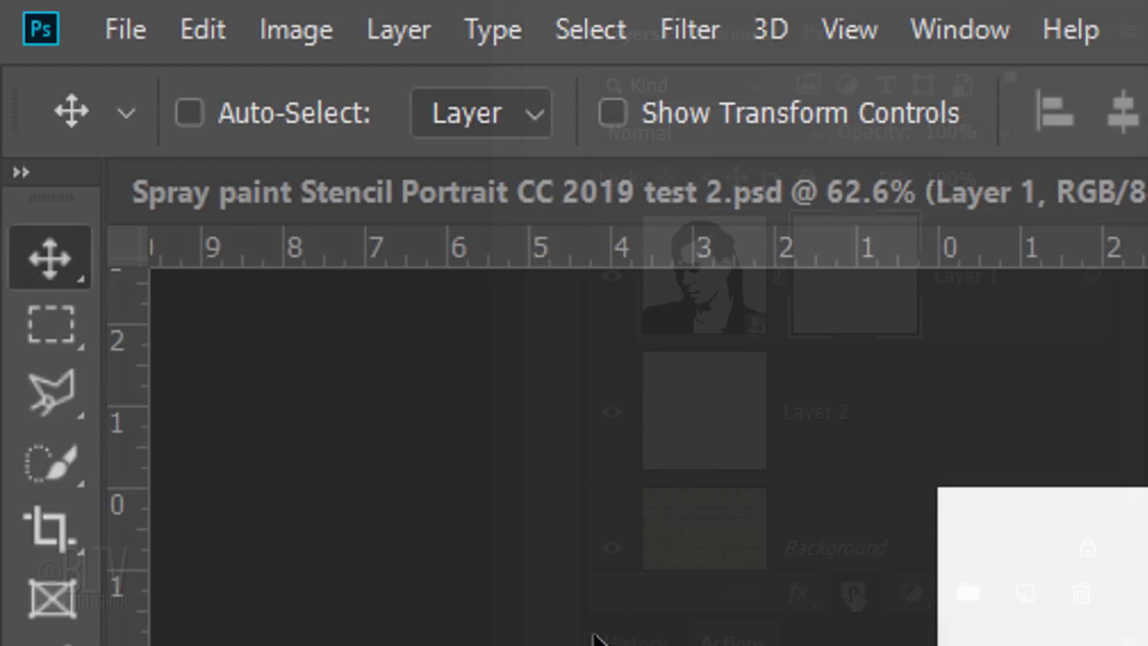
Outline the jacket and shirt below the jaw, neck and hair with a closed Polygonal Lasso selection reaching past the canvas edges
left_click(54, 397)
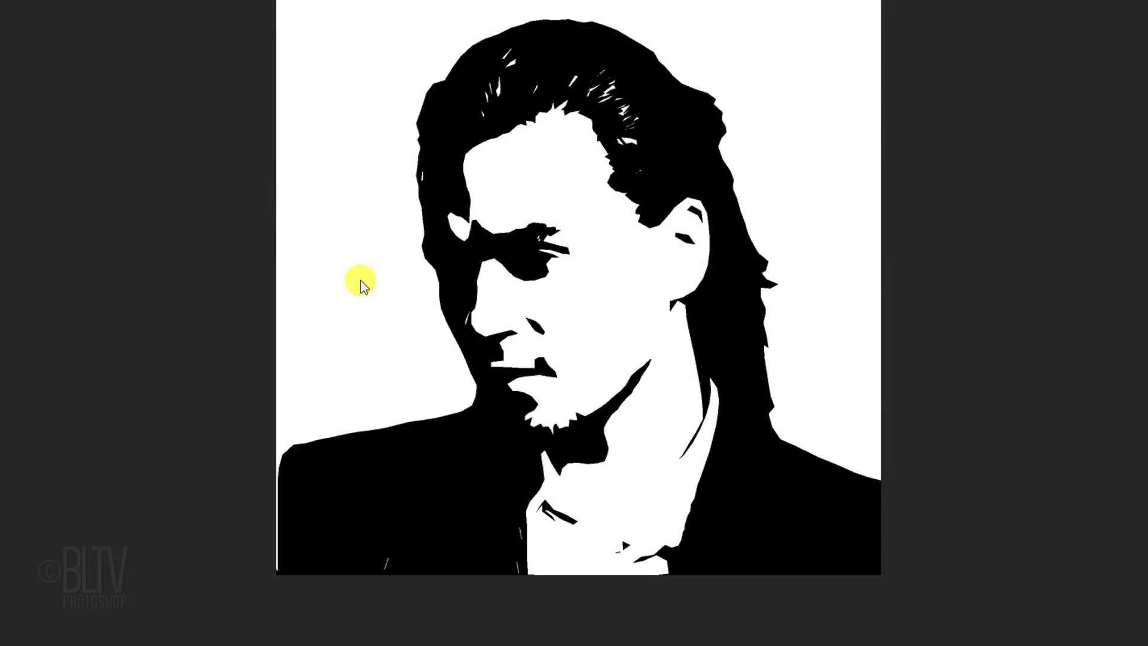
left_click(455, 362)
left_click(694, 416)
left_click(703, 419)
left_click(715, 388)
left_click(743, 416)
left_click(772, 411)
left_click(949, 462)
left_click(952, 615)
left_click(244, 605)
left_click(459, 366)
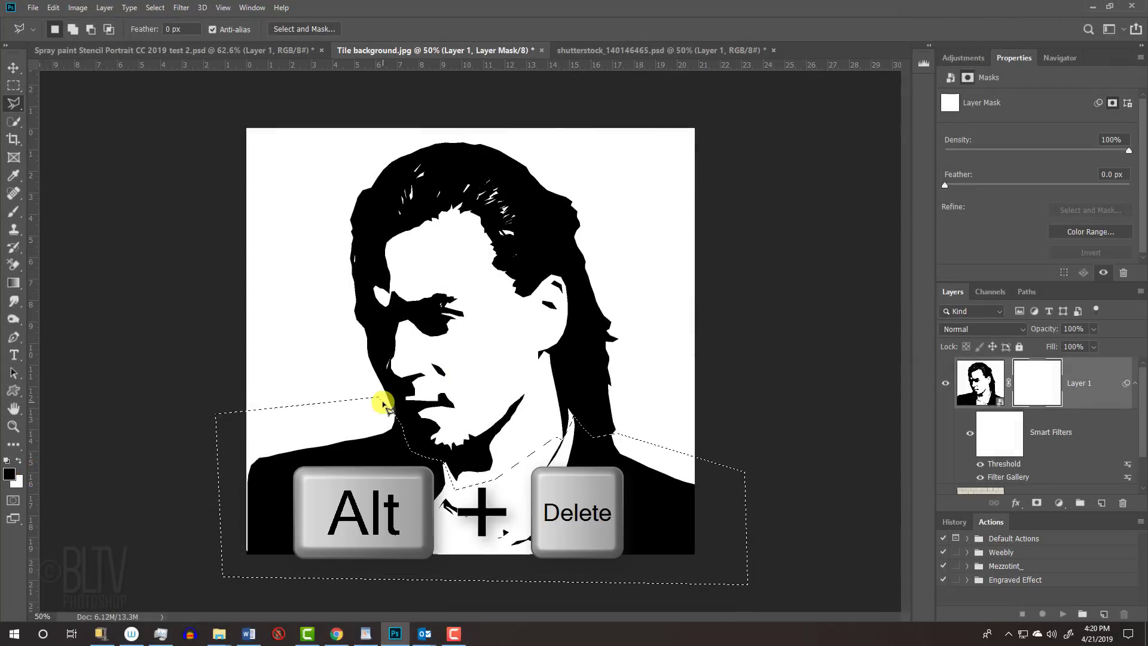
Hide the selected clothing on the portrait's layer mask, deselect, and convert the portrait and white layers into one Smart Object
key("alt+Delete")
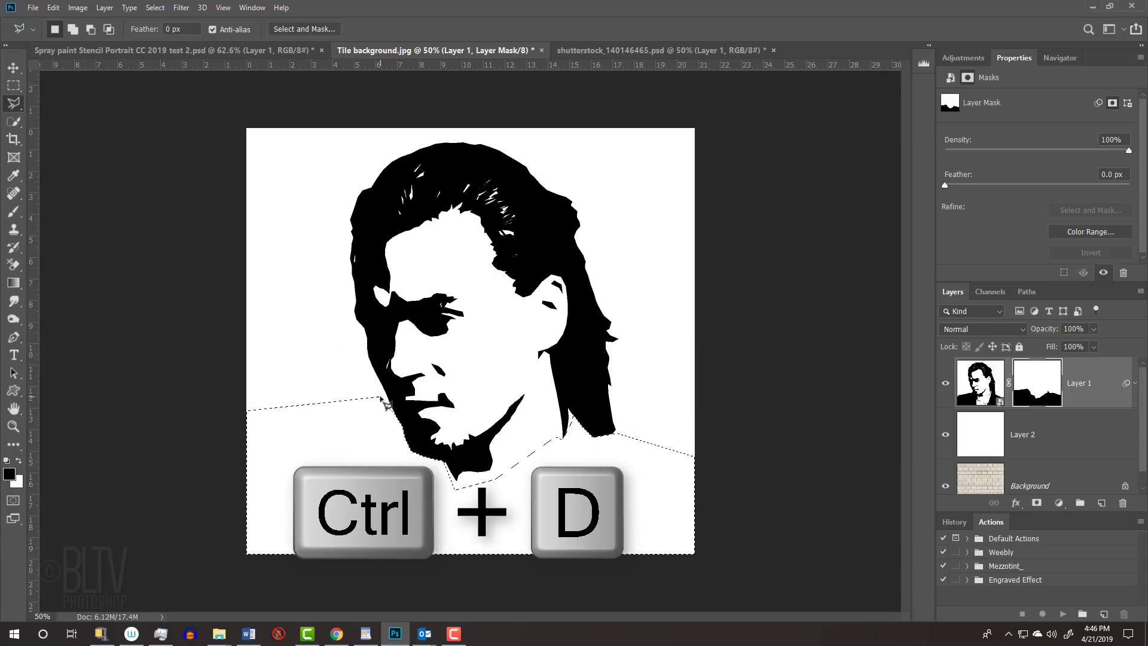
key("ctrl+d")
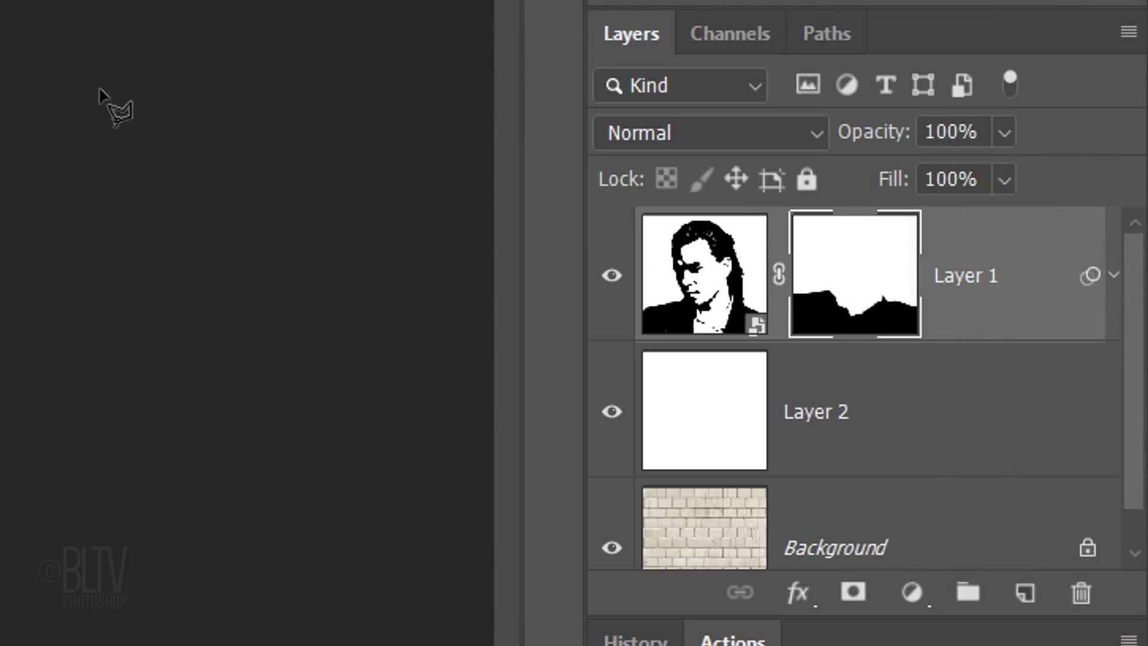
left_click(1061, 437, "shift")
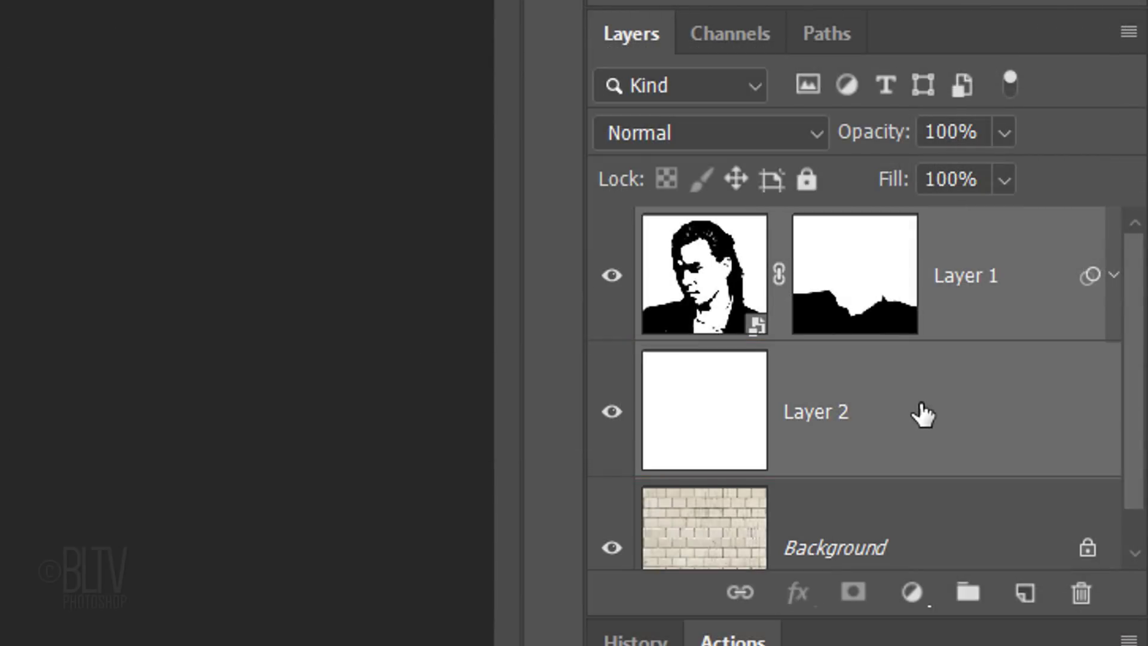
left_click(1126, 31)
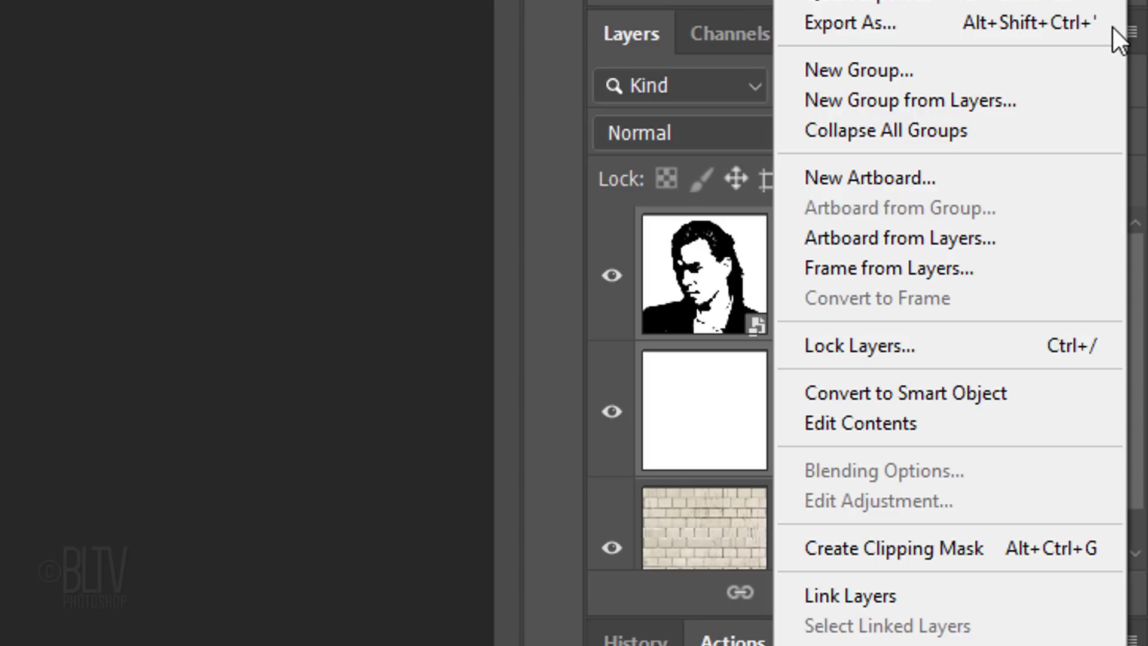
left_click(913, 391)
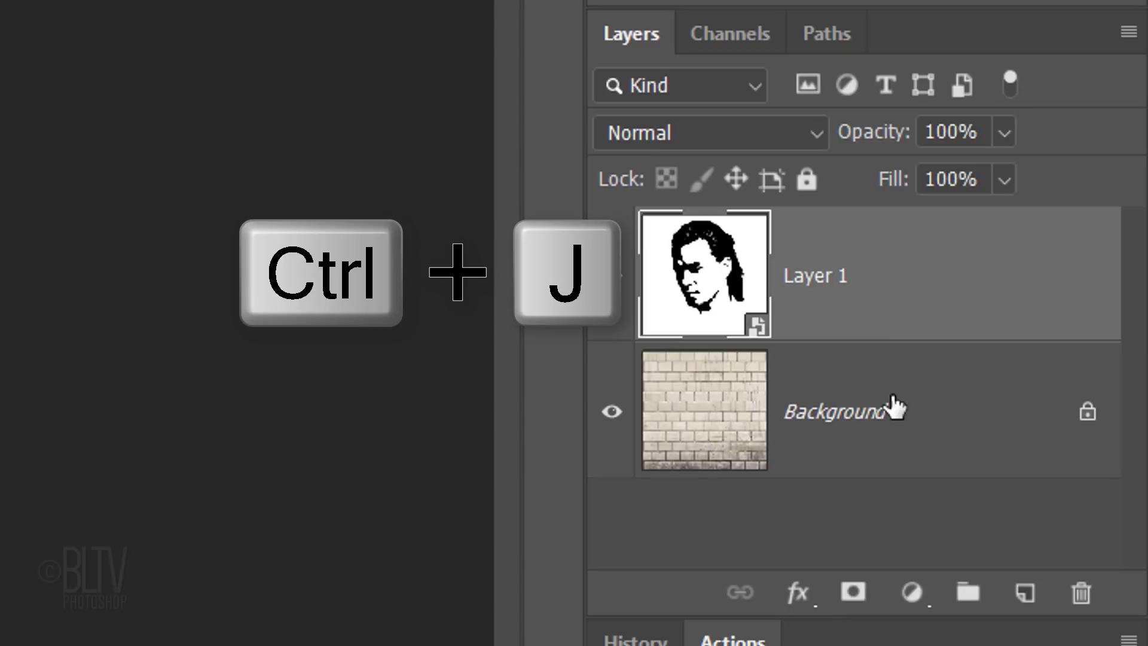
Make two copies of the combined Smart Object and hide both copies
key("ctrl+j")
key("ctrl+j")
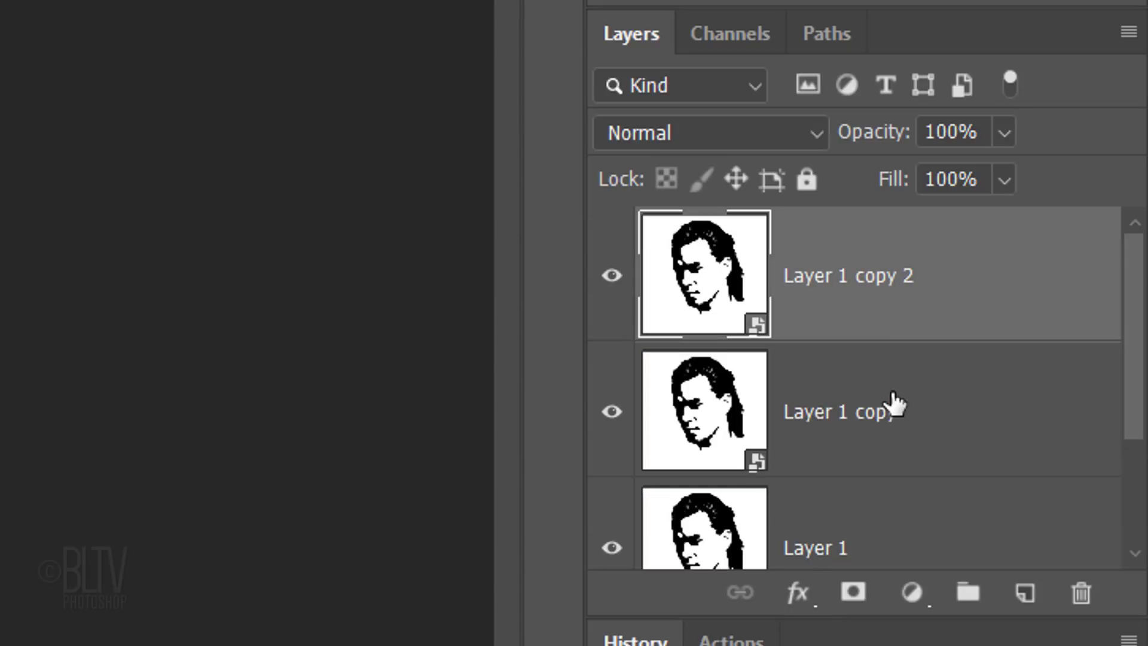
left_click(612, 277)
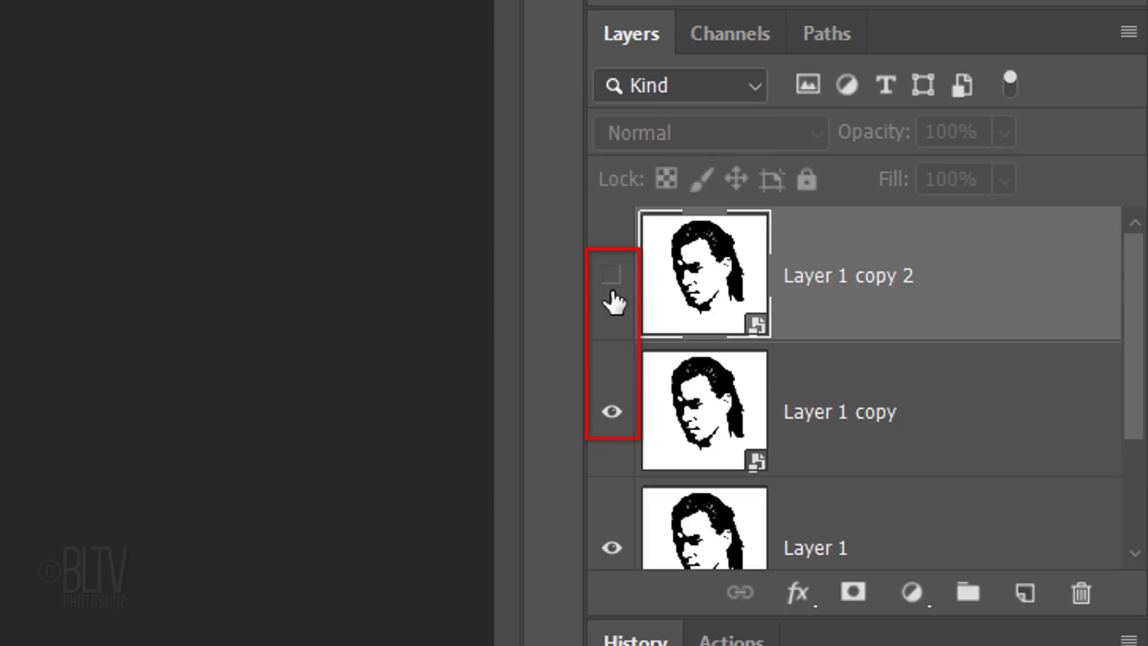
left_click(613, 411)
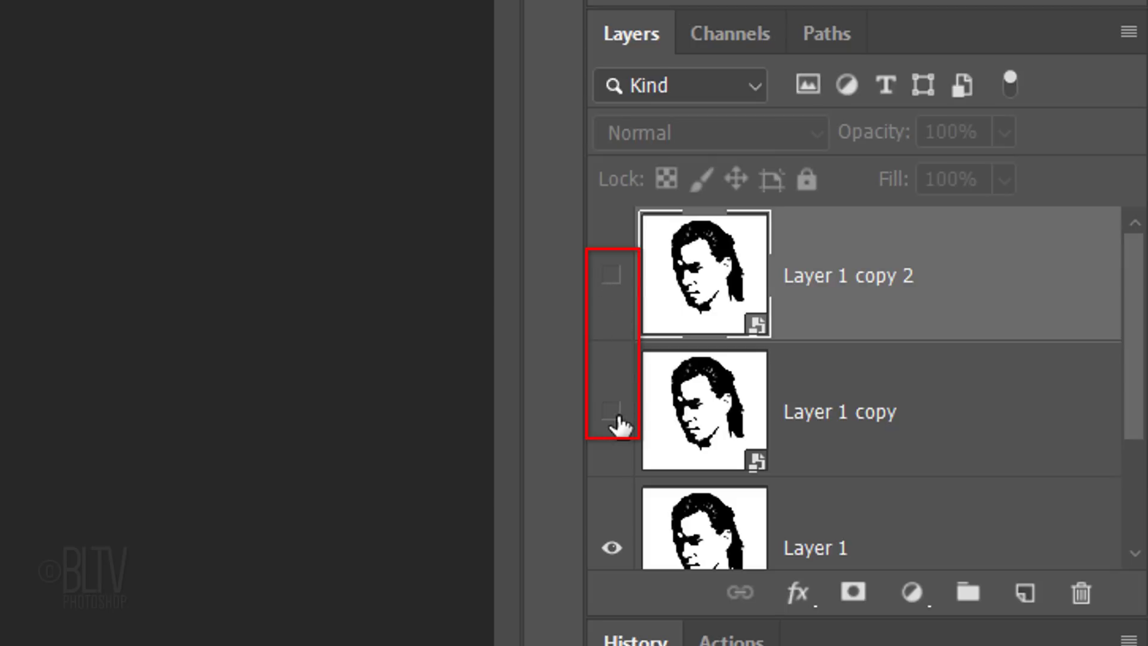
Apply a Gaussian Blur with a 10-pixel radius to the original Layer 1 Smart Object
left_click(712, 527)
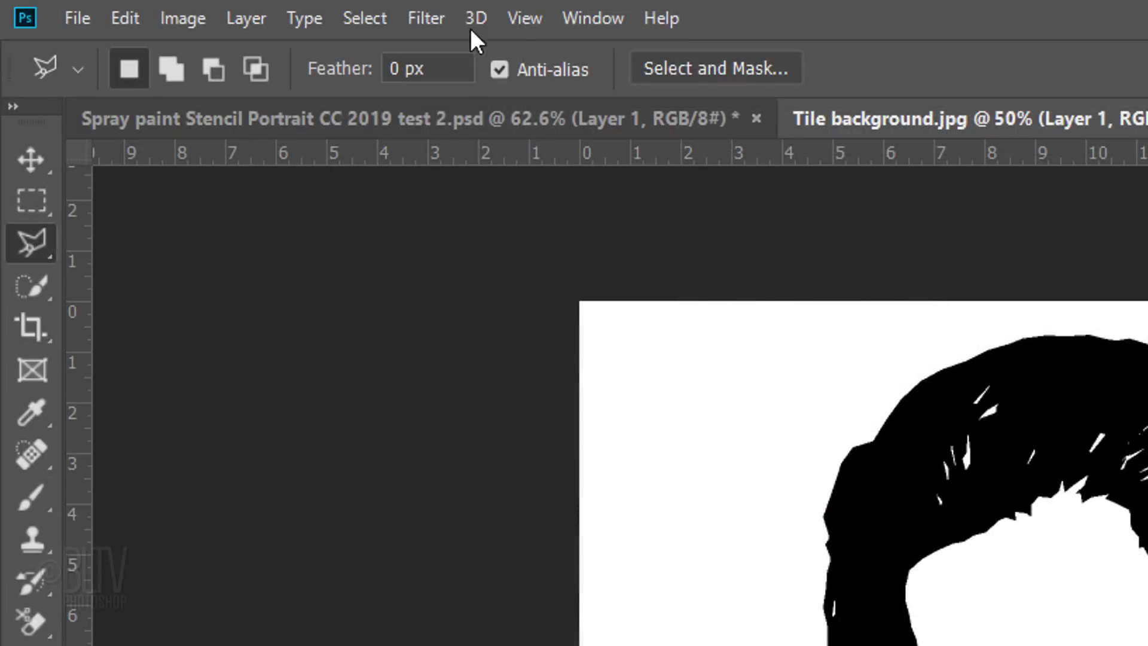
left_click(433, 22)
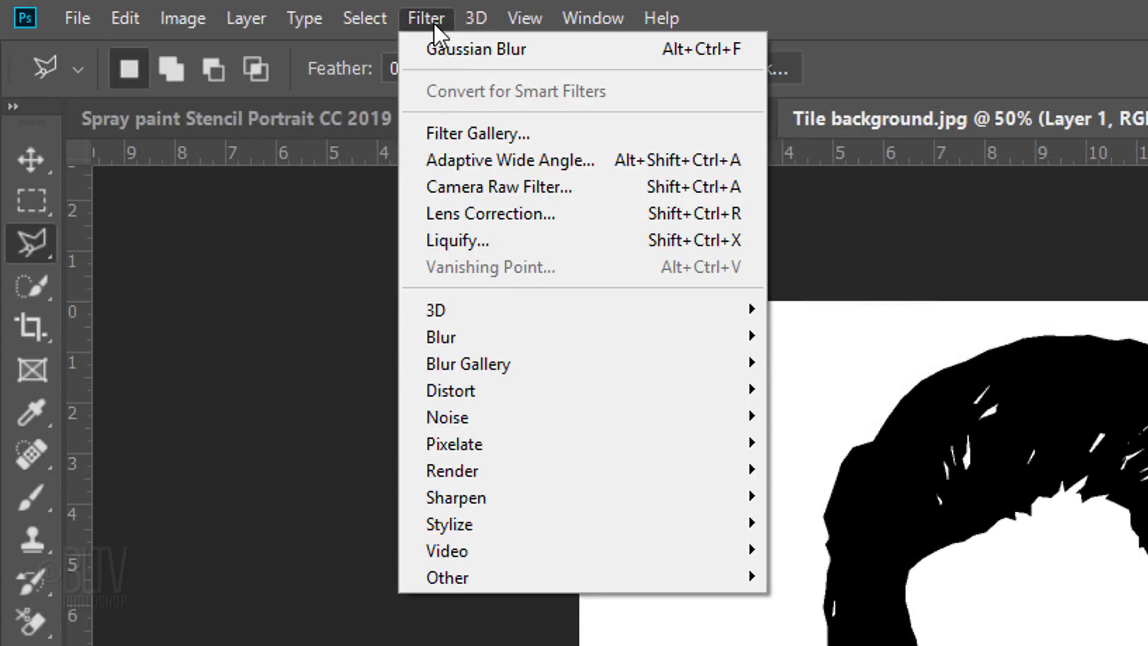
mouse_move(457, 336)
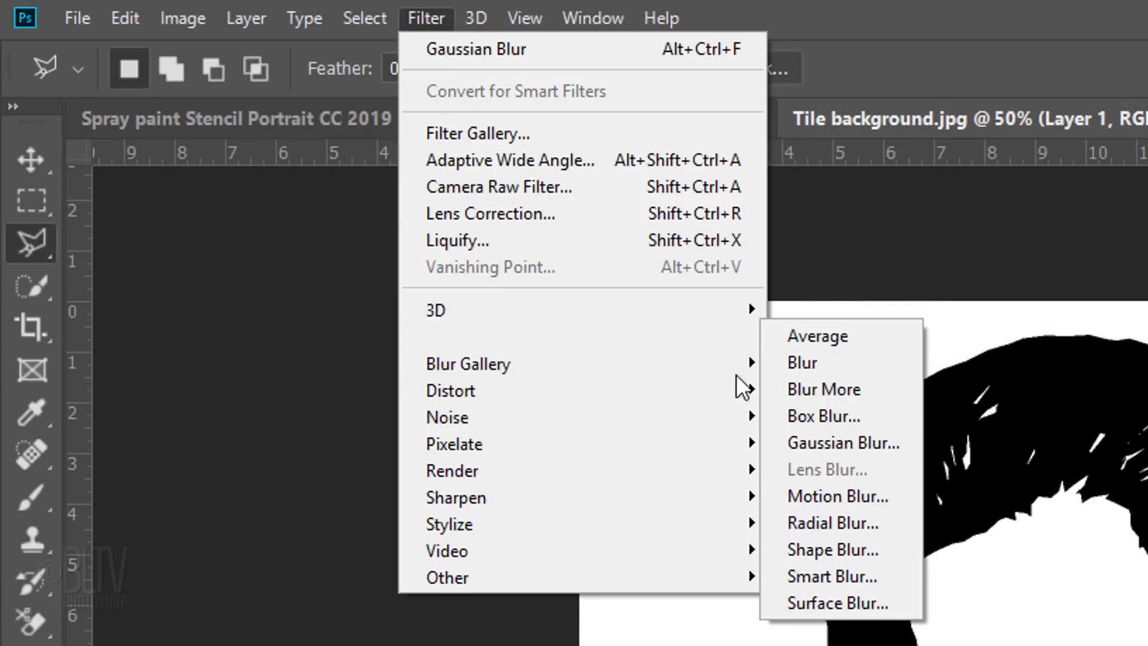
left_click(842, 446)
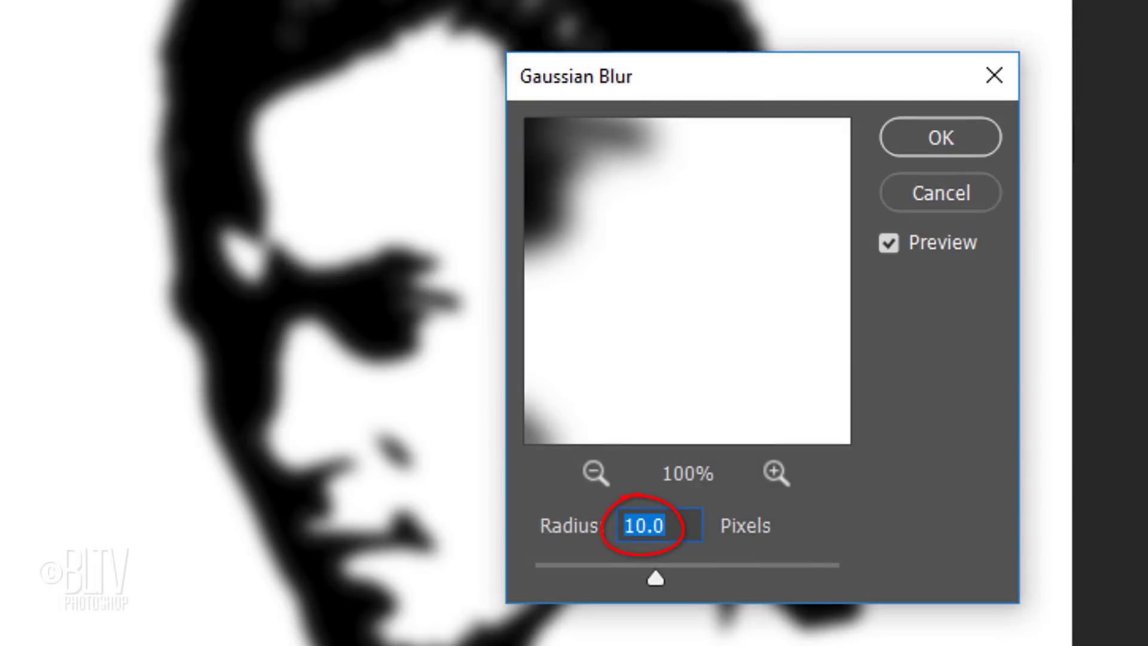
left_click(939, 136)
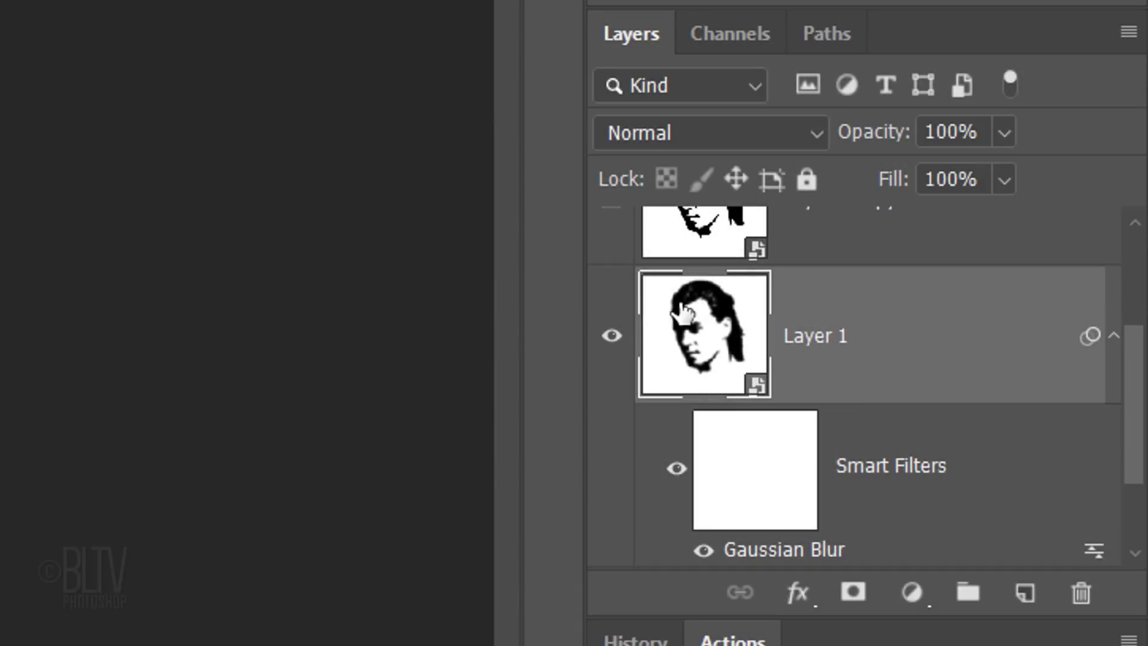
Rename the blurred Layer 1 as Blur
double_click(810, 337)
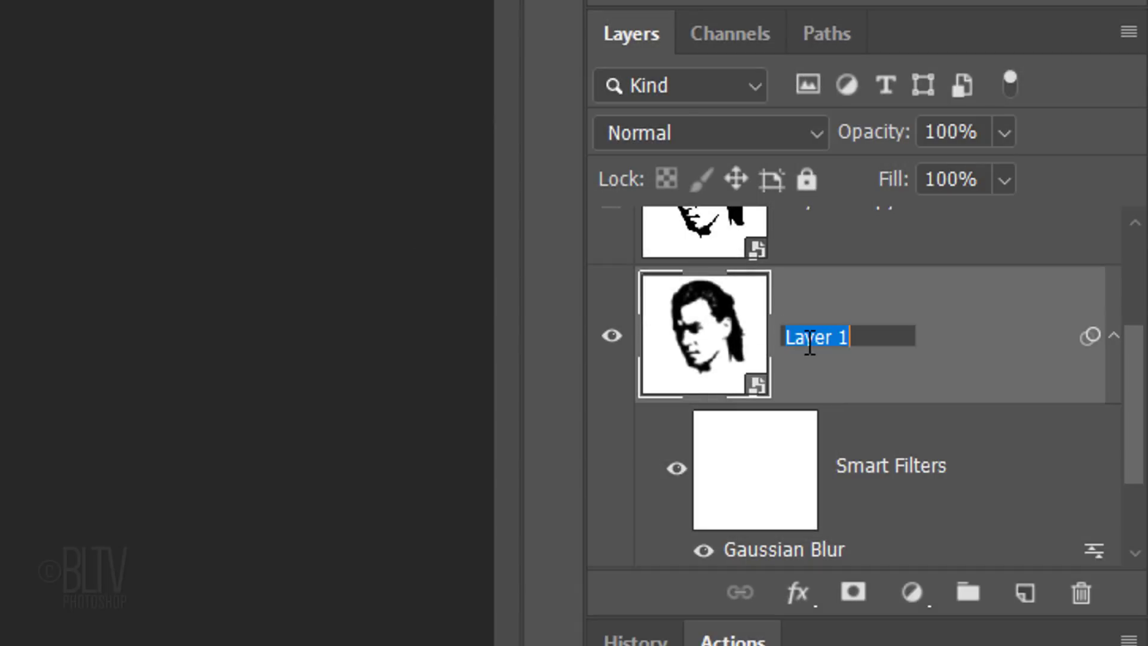
type("Blur")
key("Return")
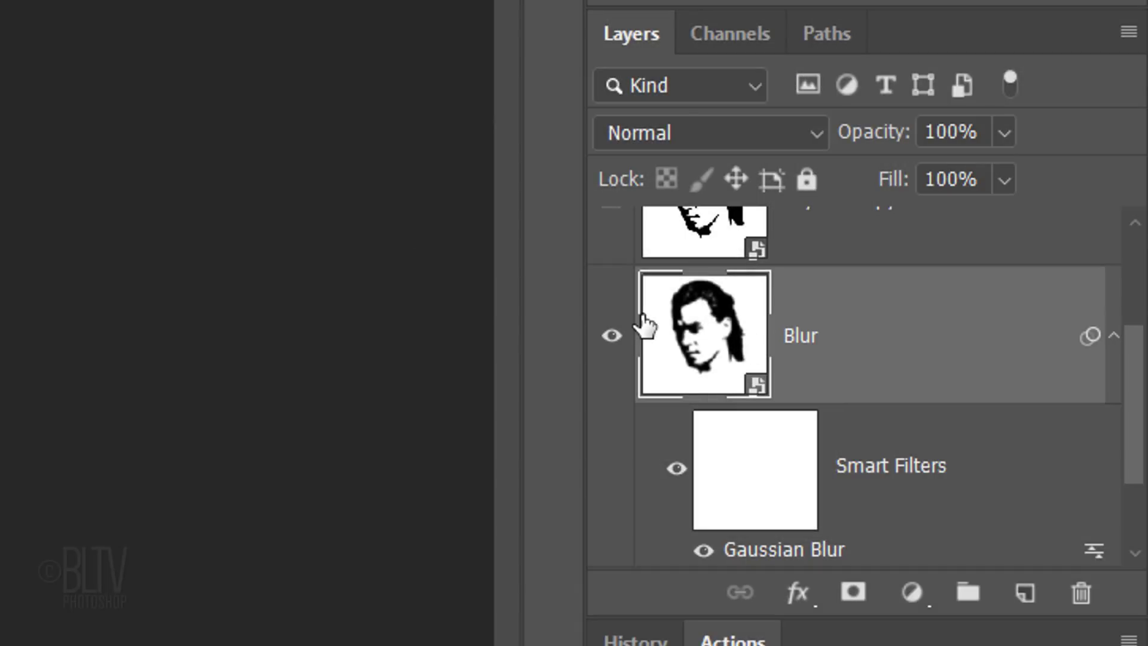
Show the middle portrait copy and rename it Lighten, and rename the topmost copy Dissolve
left_click_drag(1141, 384, 1135, 310)
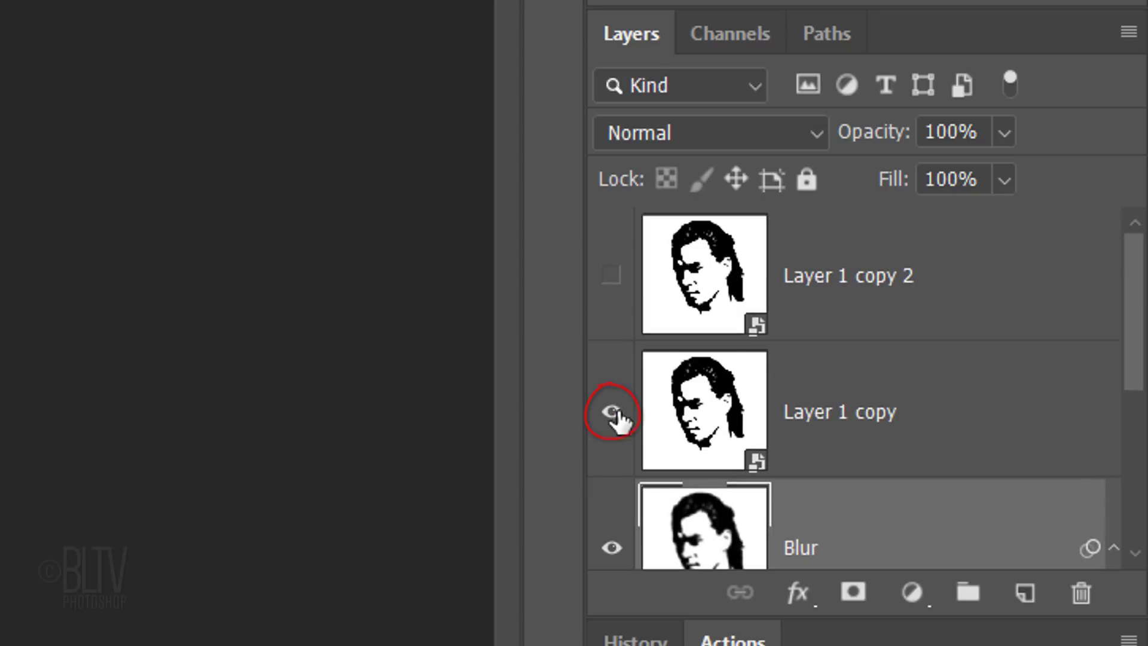
double_click(796, 413)
type("Lighten")
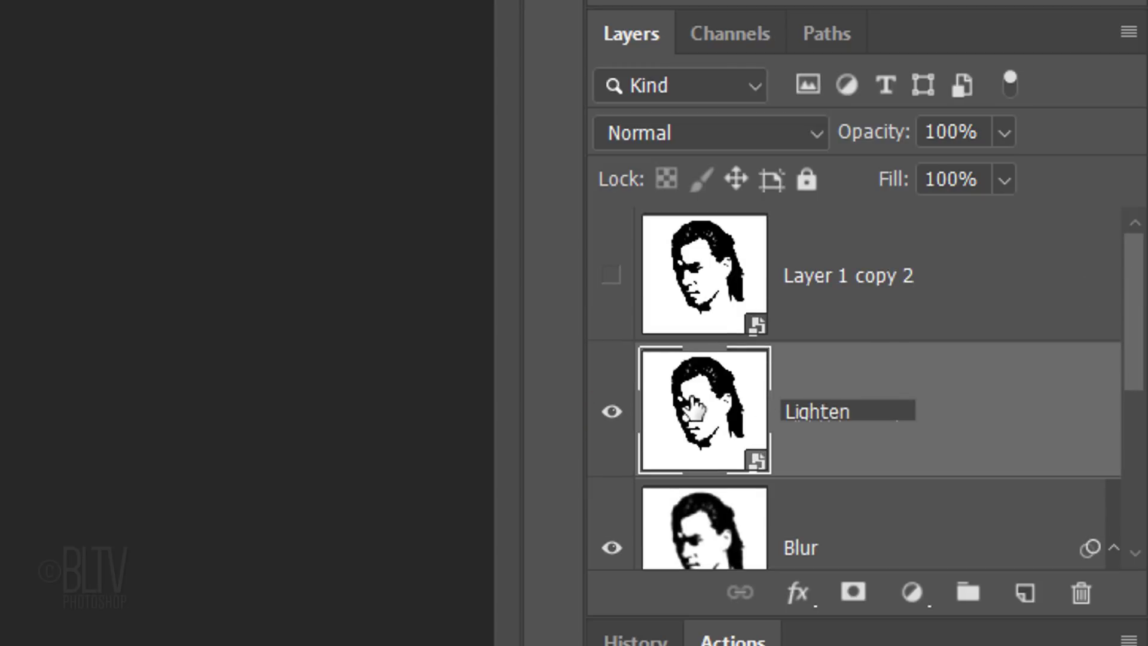
key("shift+Tab")
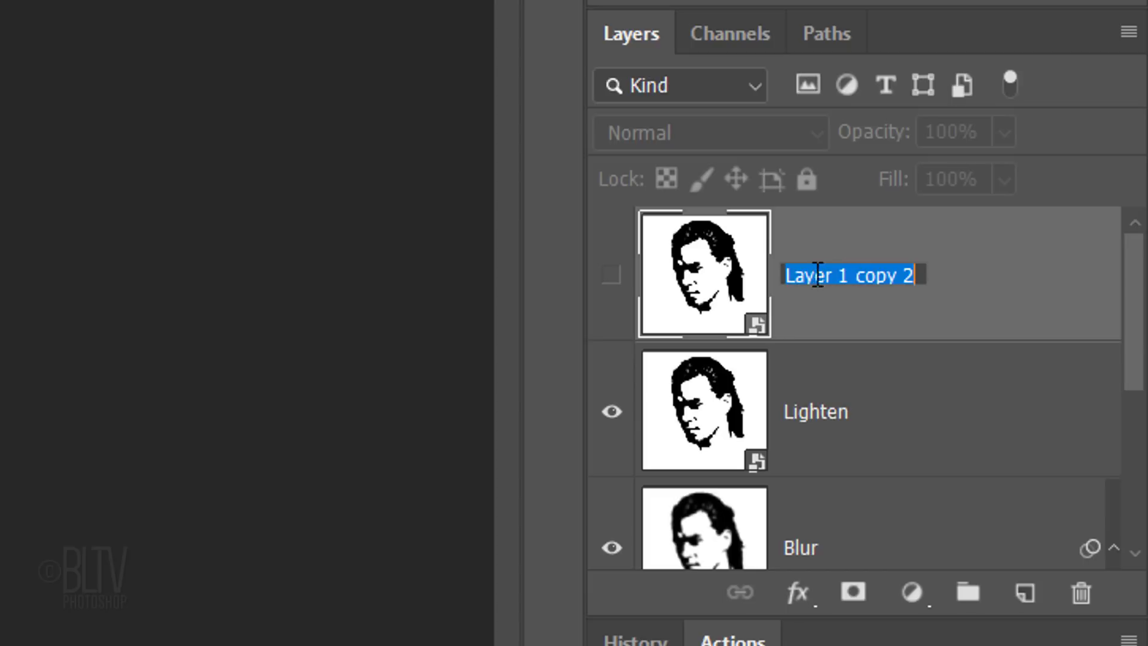
type("Dissolve")
key("Return")
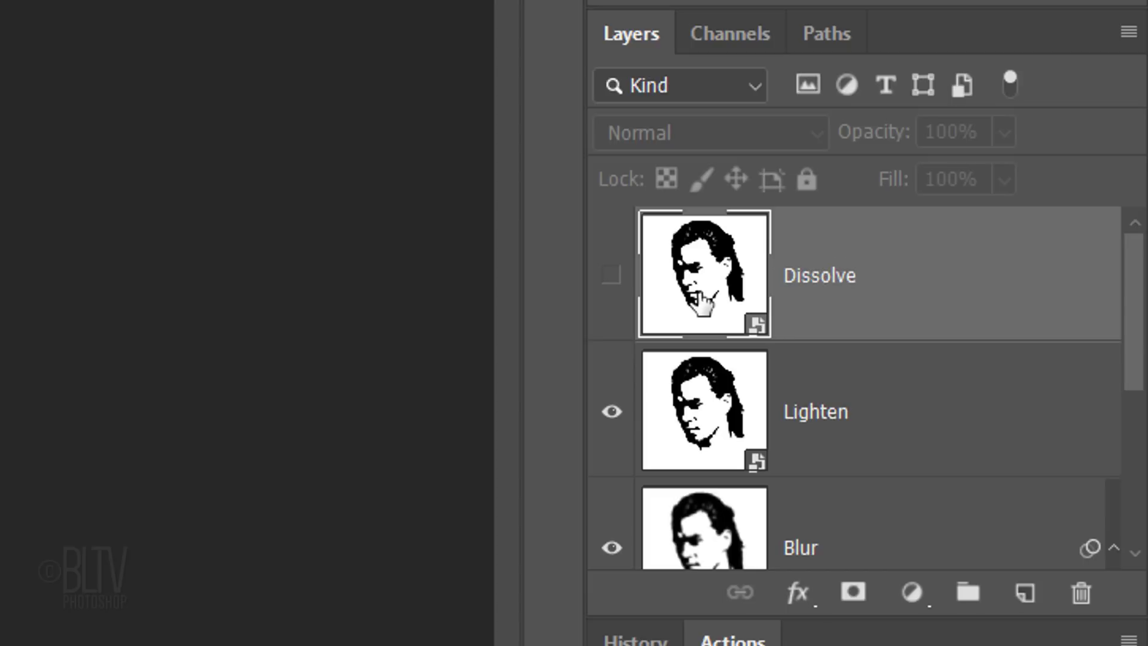
Set the Lighten layer's blend mode to Lighten
left_click(697, 400)
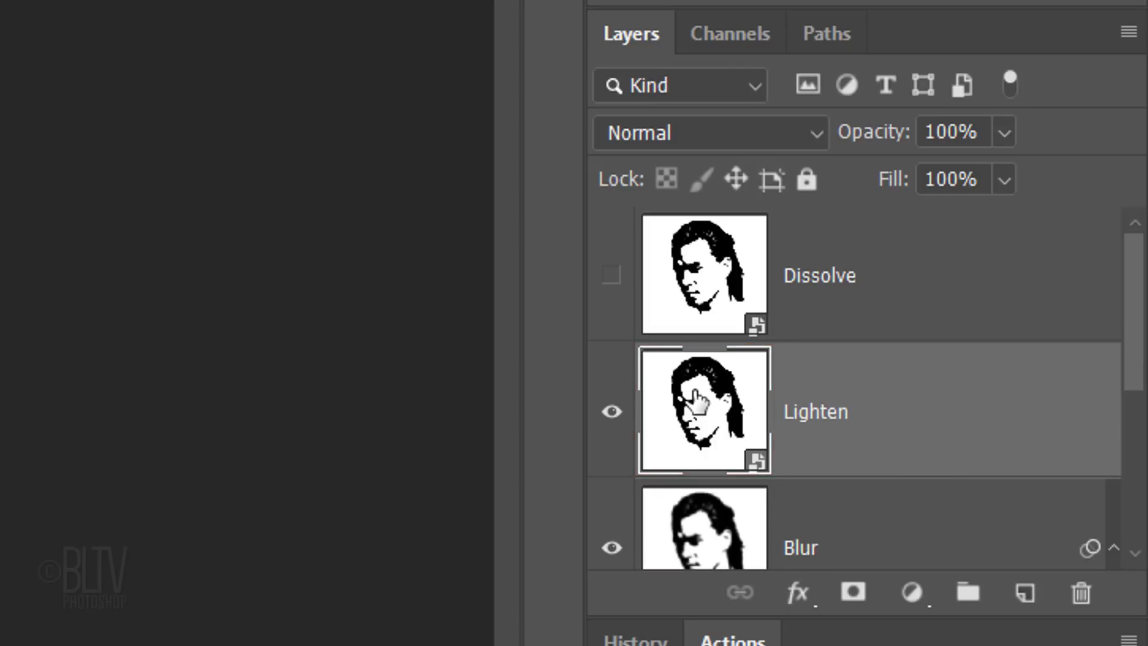
left_click(678, 149)
left_click(658, 278)
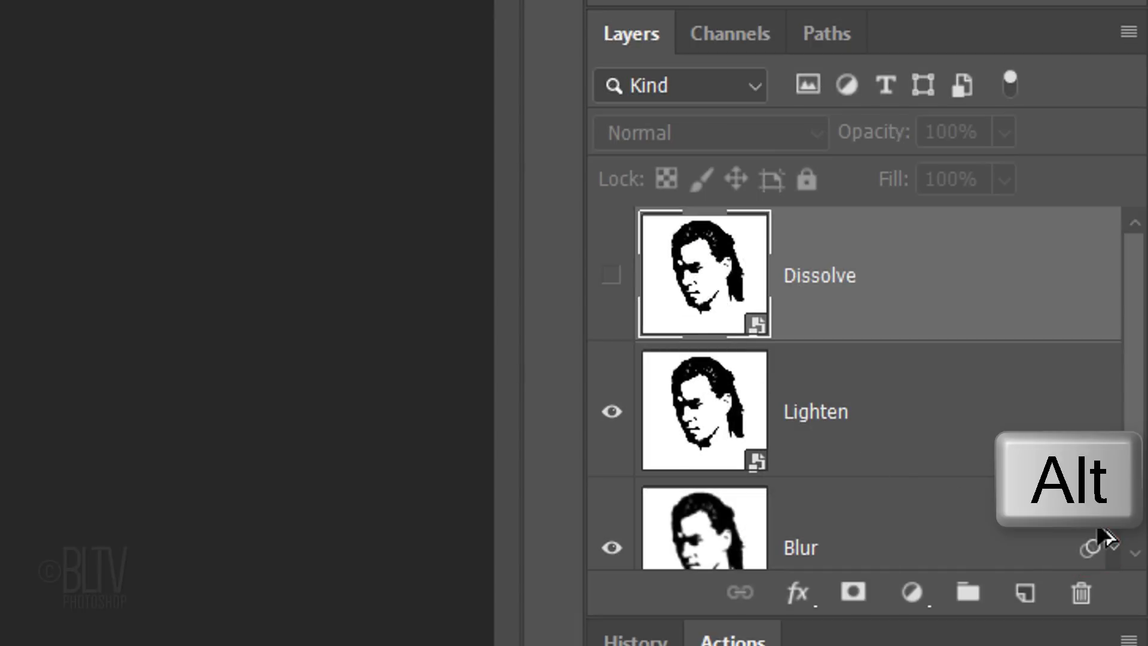
Copy the Blur layer's Gaussian Blur smart filter to the Lighten layer and set the copied filter's radius to 4 pixels
left_click_drag(1098, 529, 1090, 416)
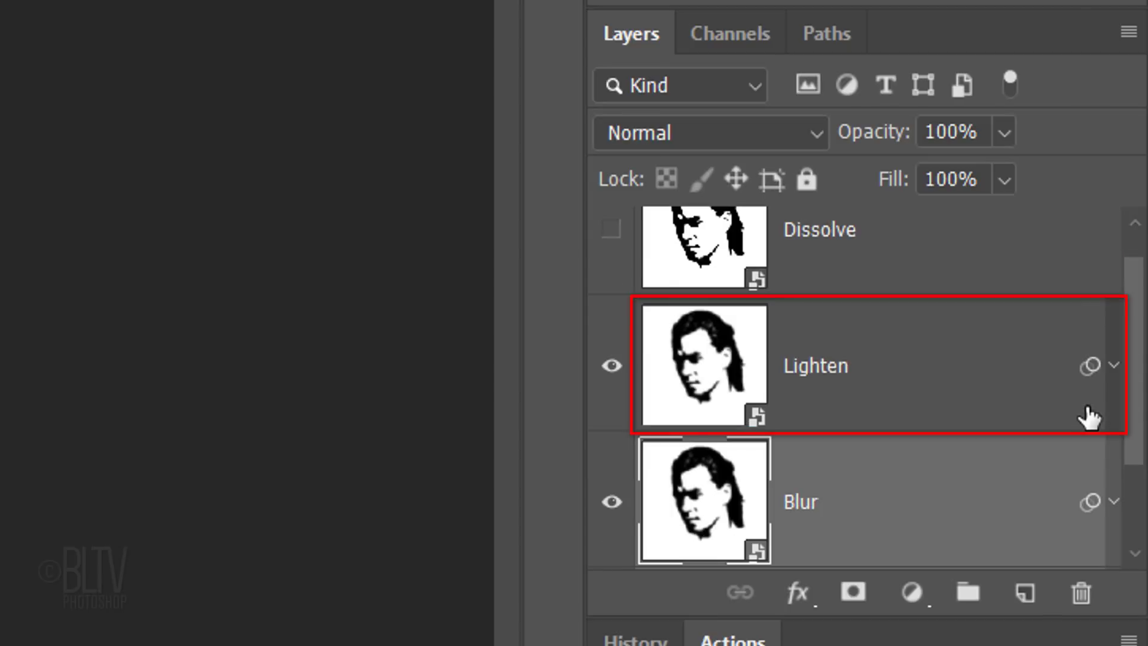
left_click(1114, 366)
left_click_drag(1141, 376, 1140, 454)
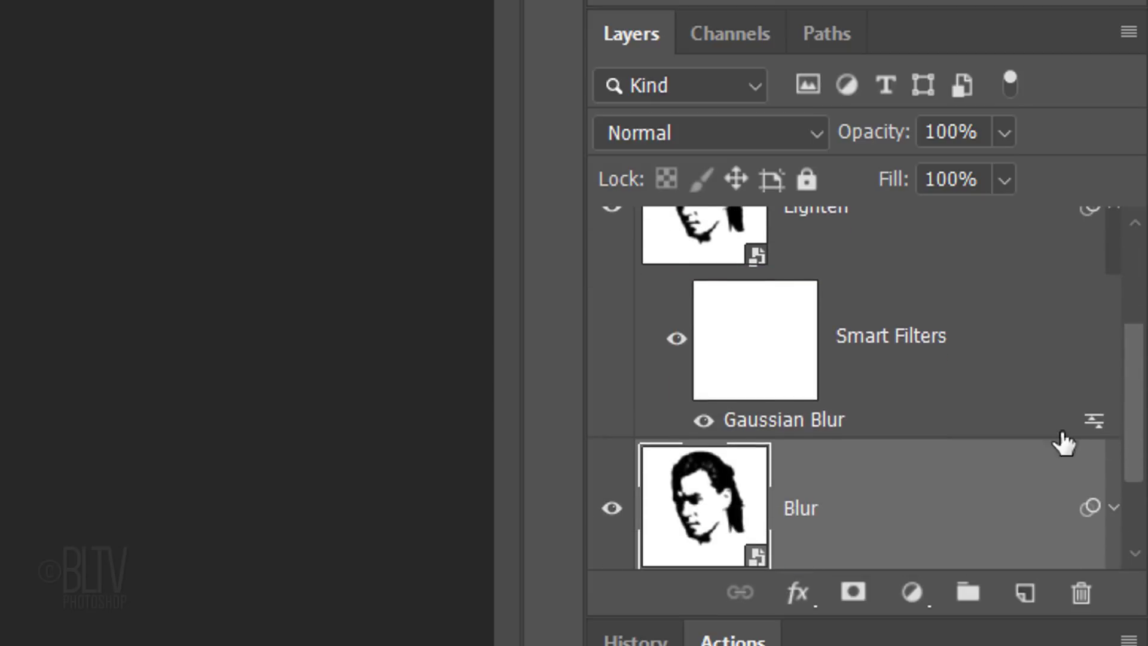
double_click(788, 422)
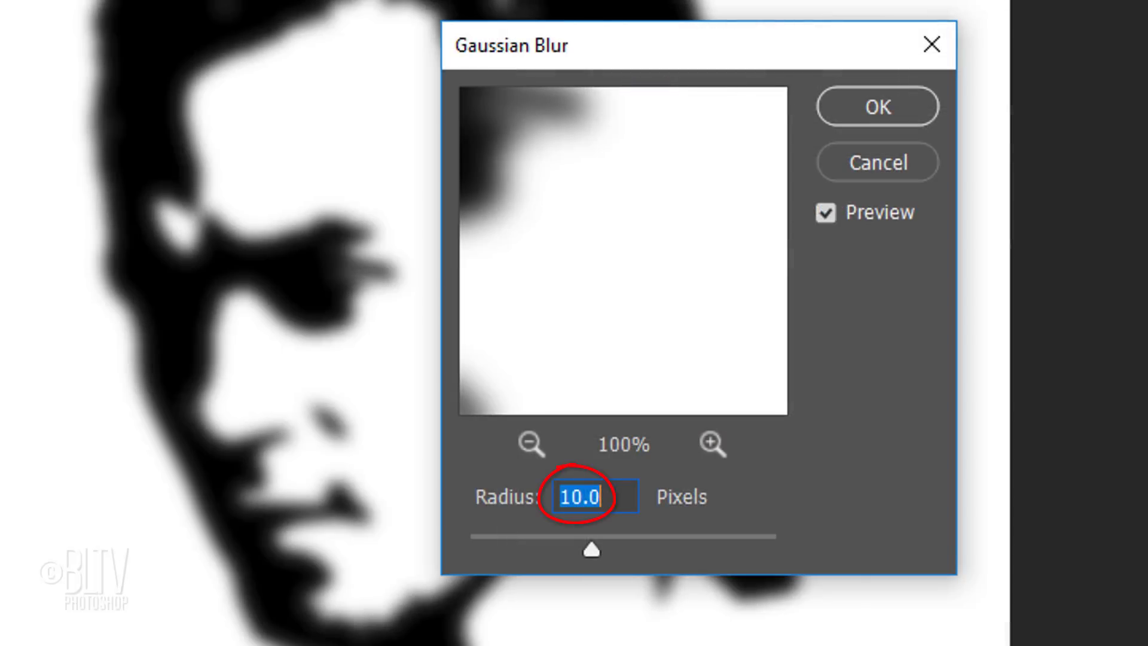
type("4")
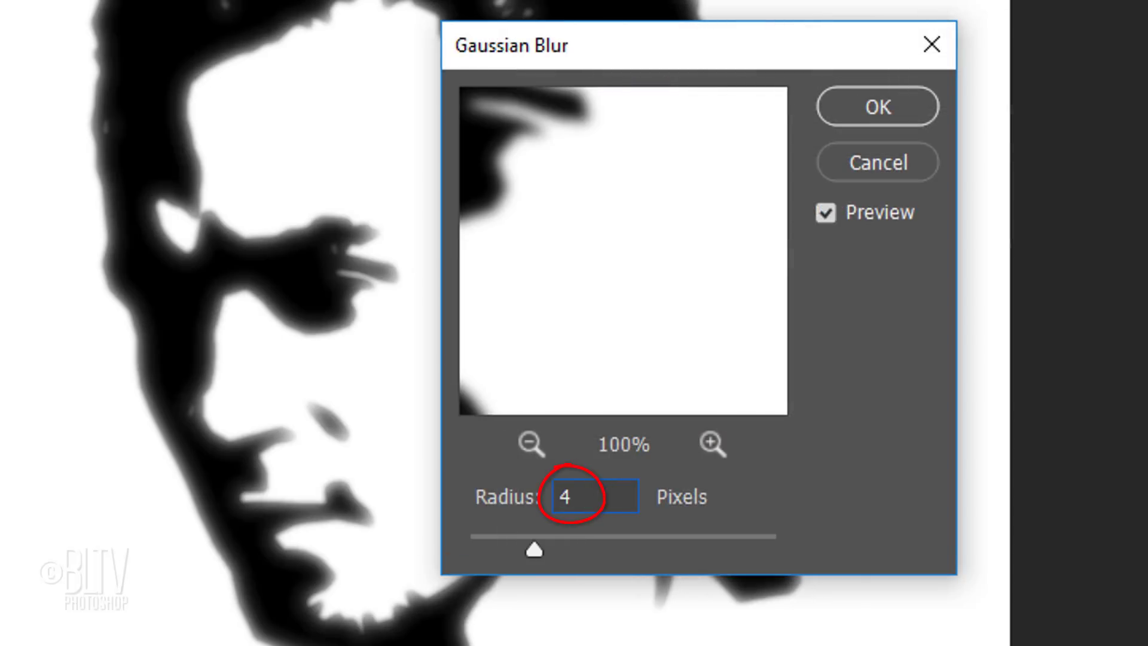
key("Return")
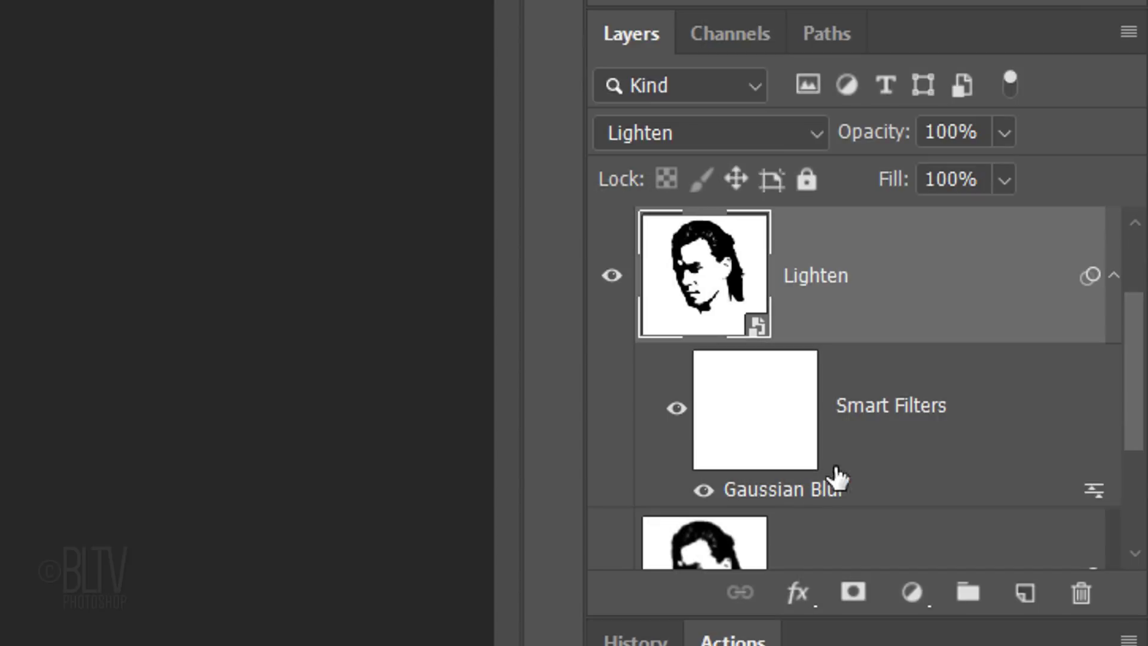
Show the Dissolve layer and set its blend mode to Dissolve with 20% opacity
left_click(1114, 278)
left_click_drag(1136, 354, 1136, 251)
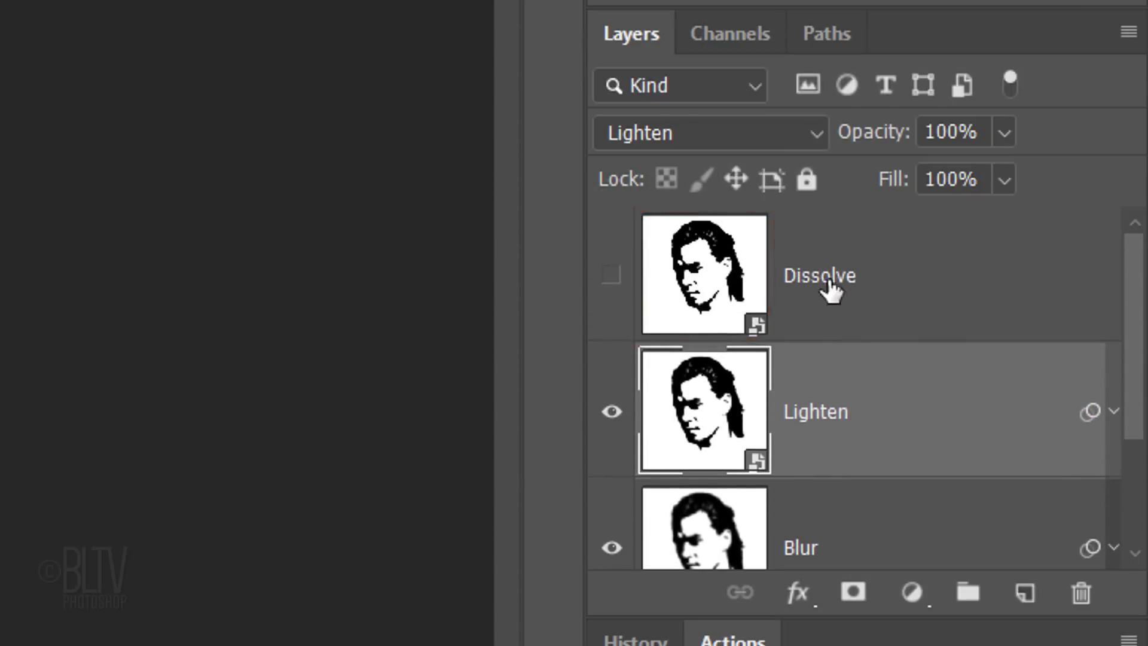
left_click(611, 276)
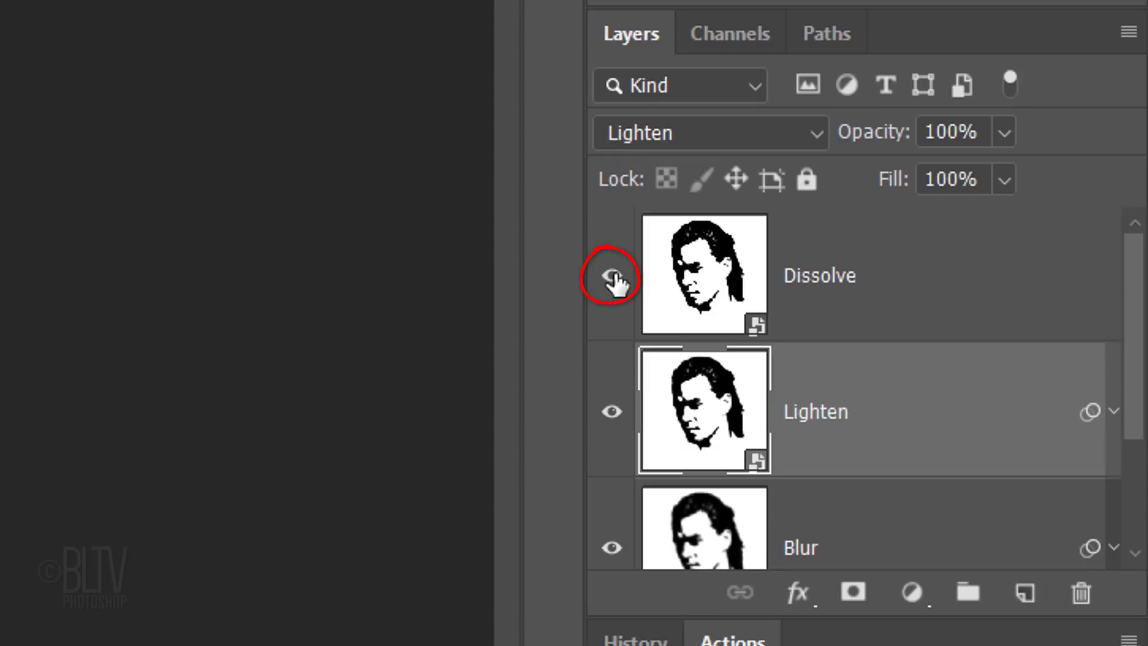
left_click(705, 264)
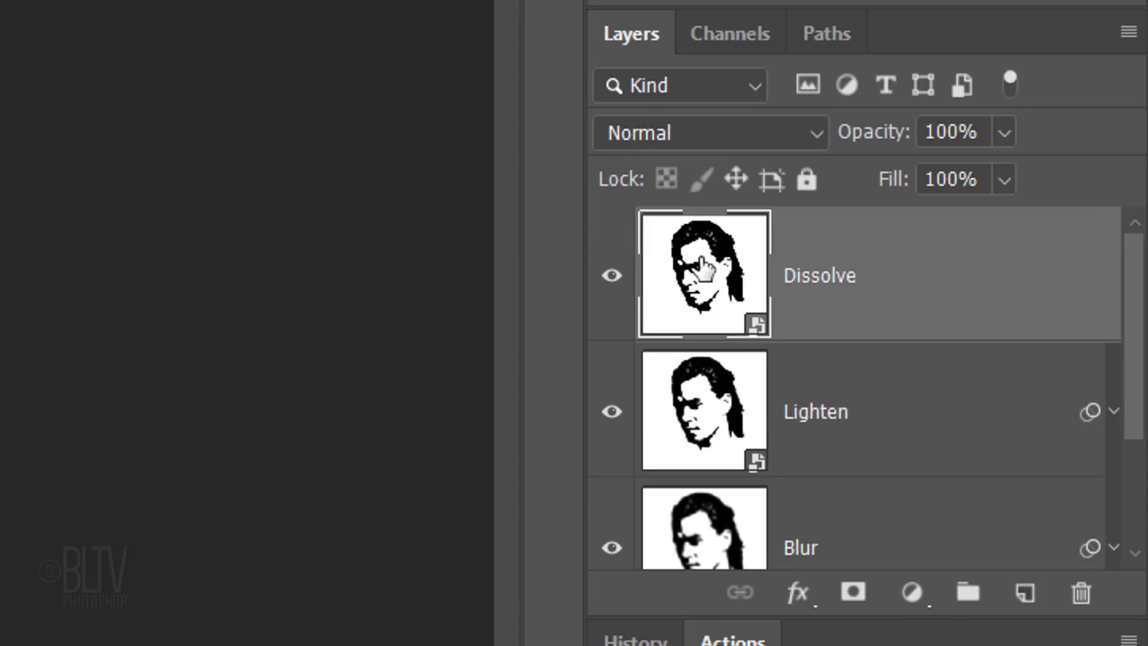
left_click(695, 137)
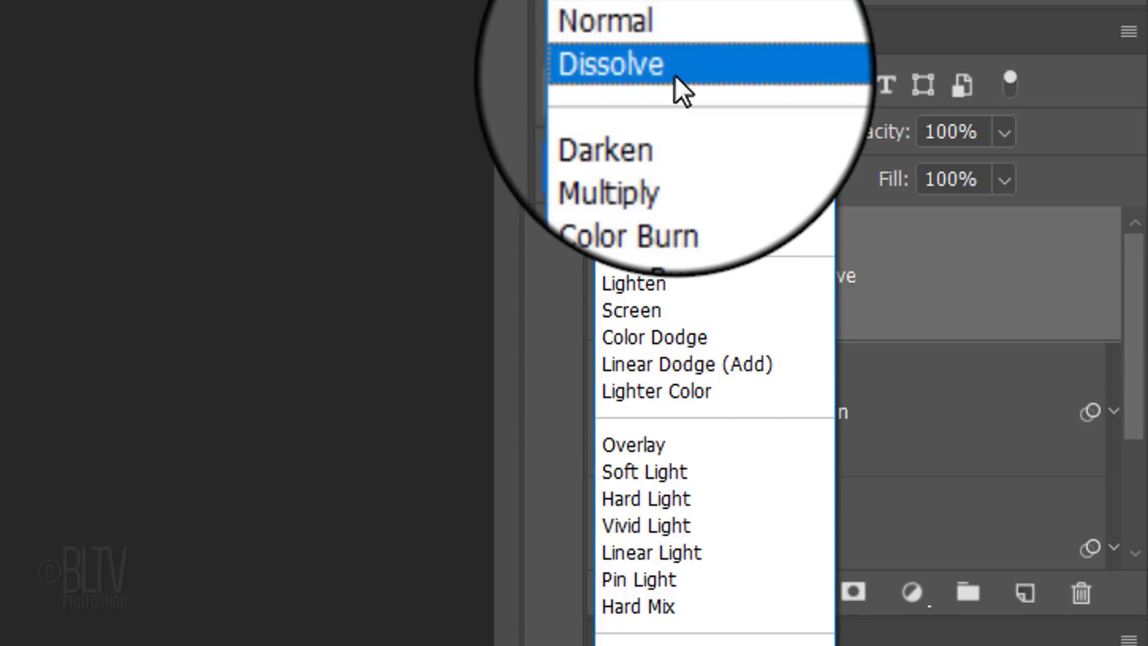
left_click(674, 74)
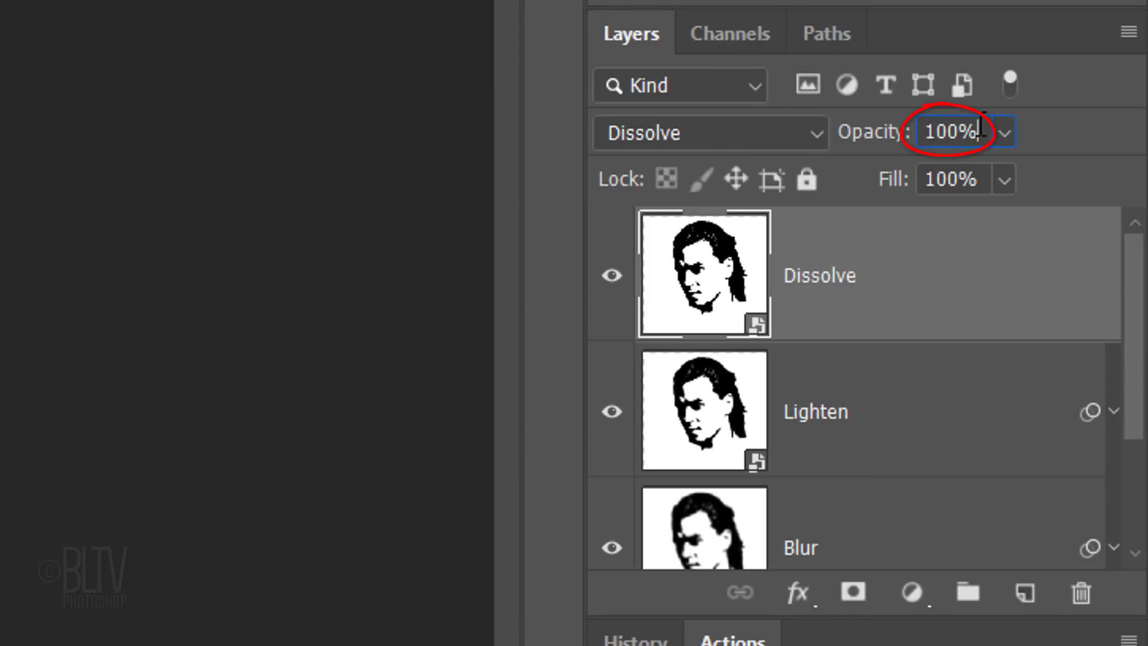
left_click(979, 128)
type("20")
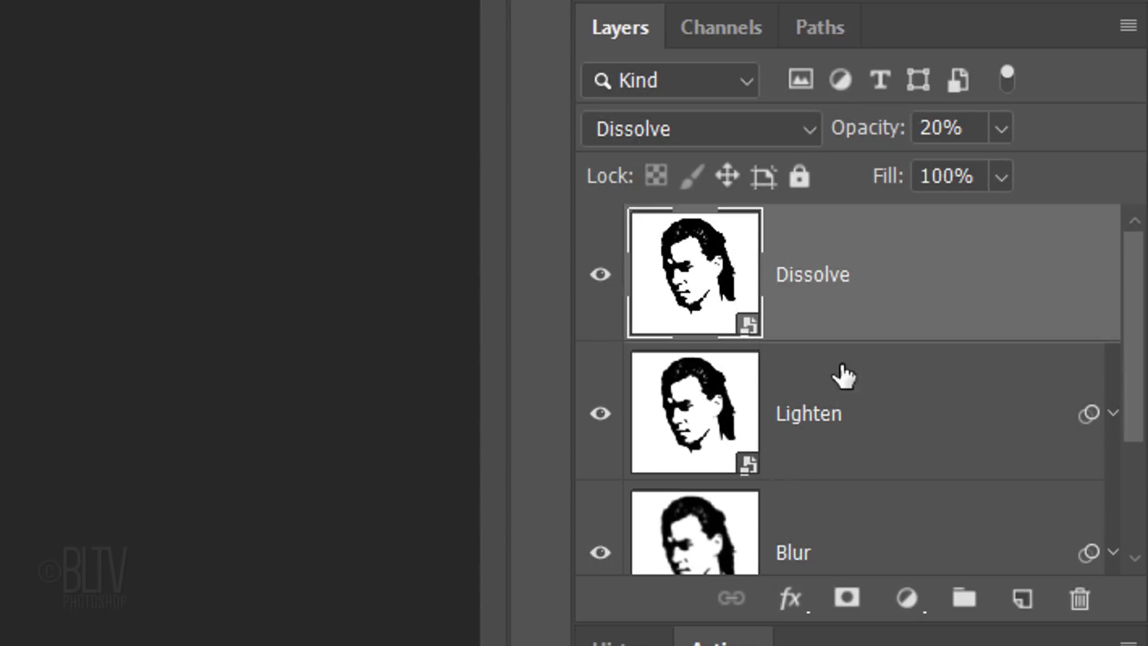
Select the Dissolve and Lighten layers together and nudge them 20 pixels to the right
left_click(873, 395, "shift")
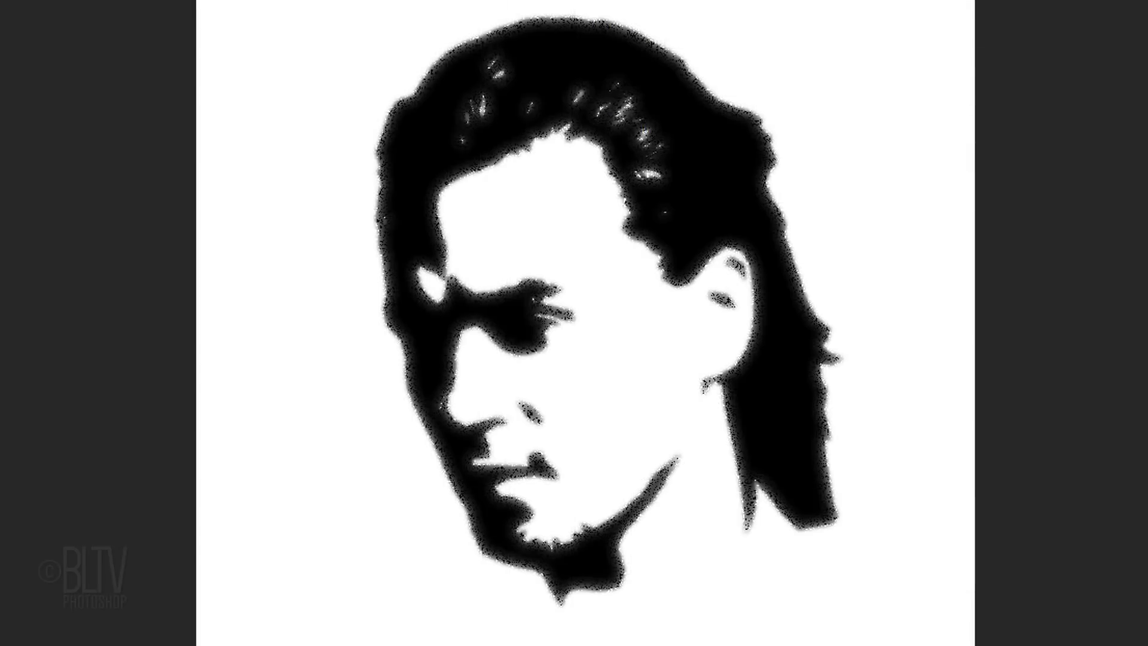
key("shift")
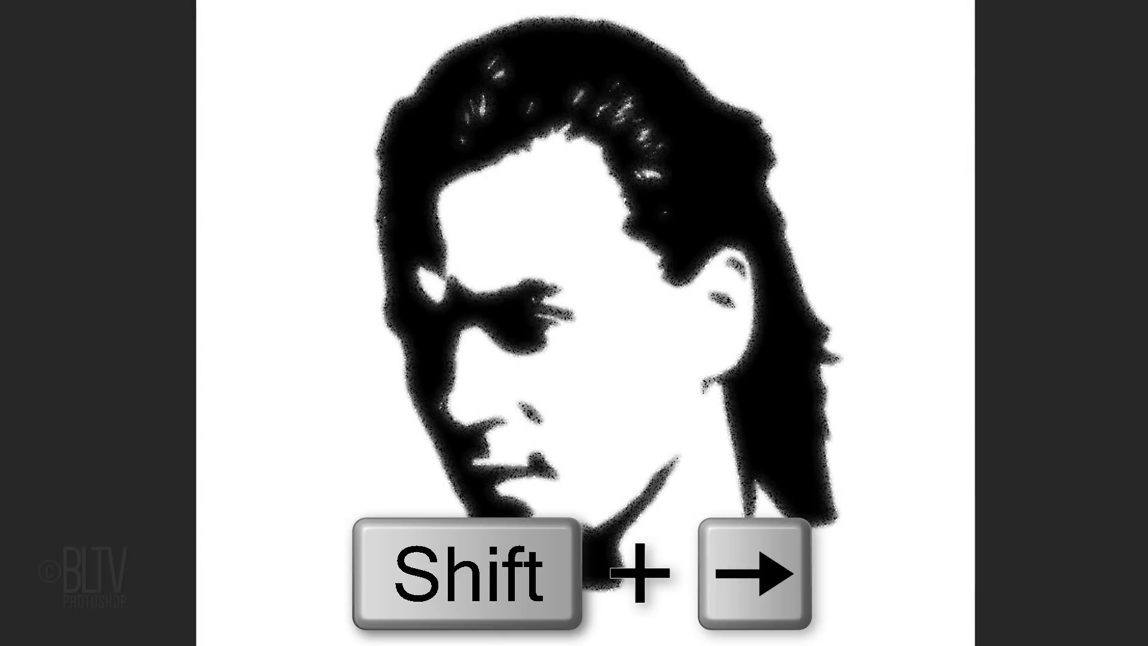
key("shift+Right")
key("shift+Right")
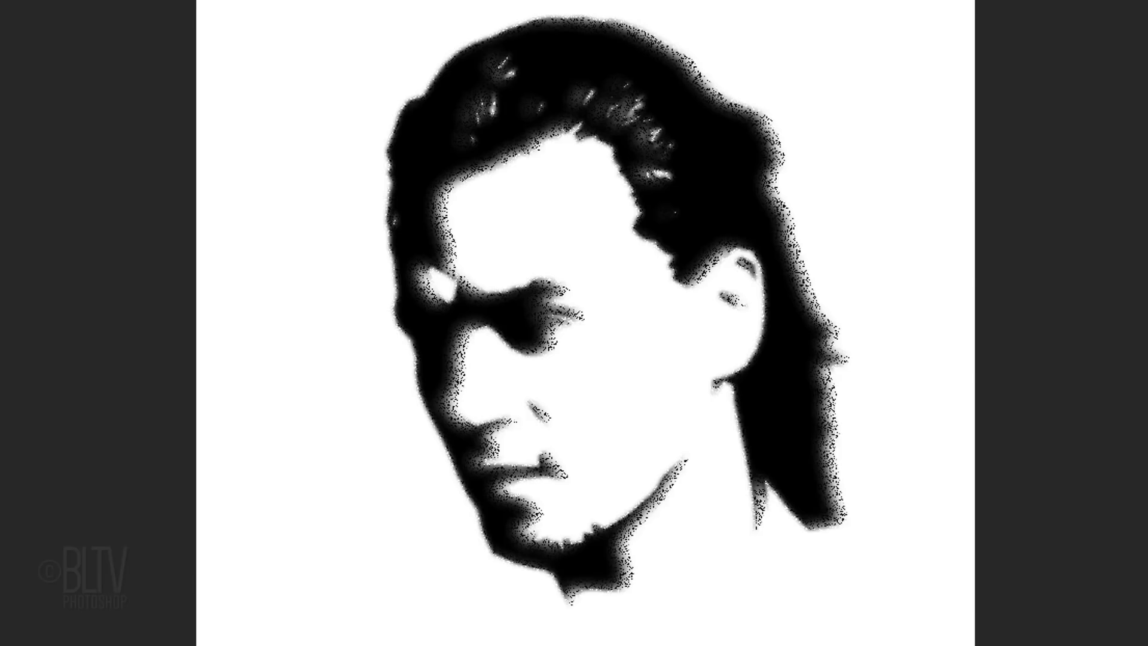
Nudge the selected Dissolve and Lighten layers downward in a large increment
key("shift")
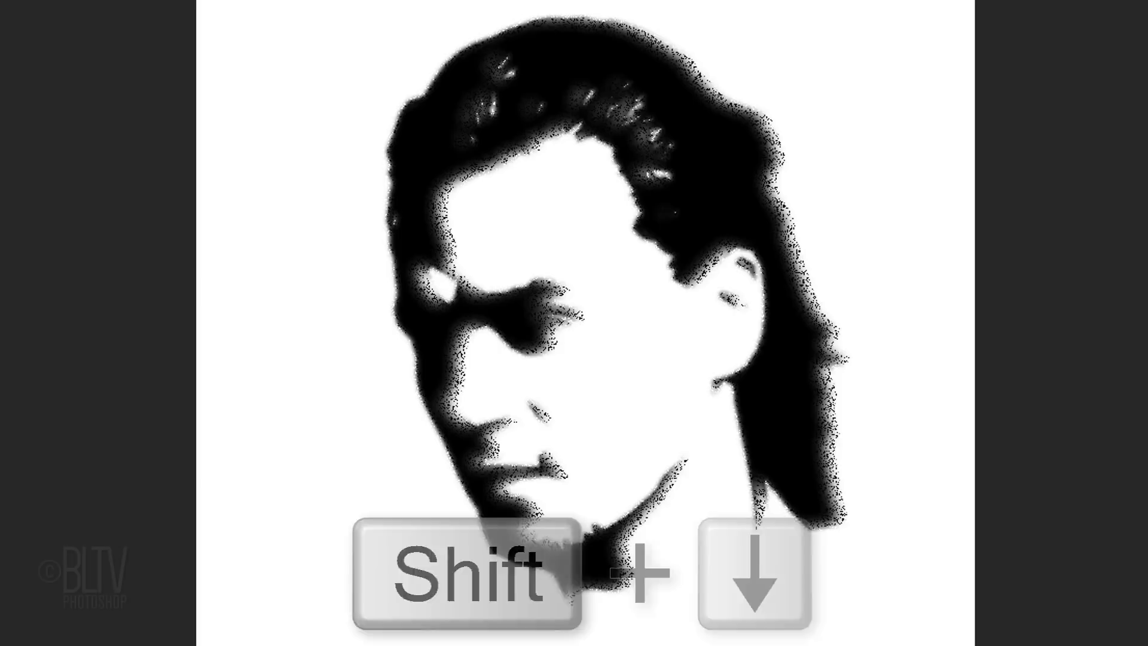
key("shift+Down")
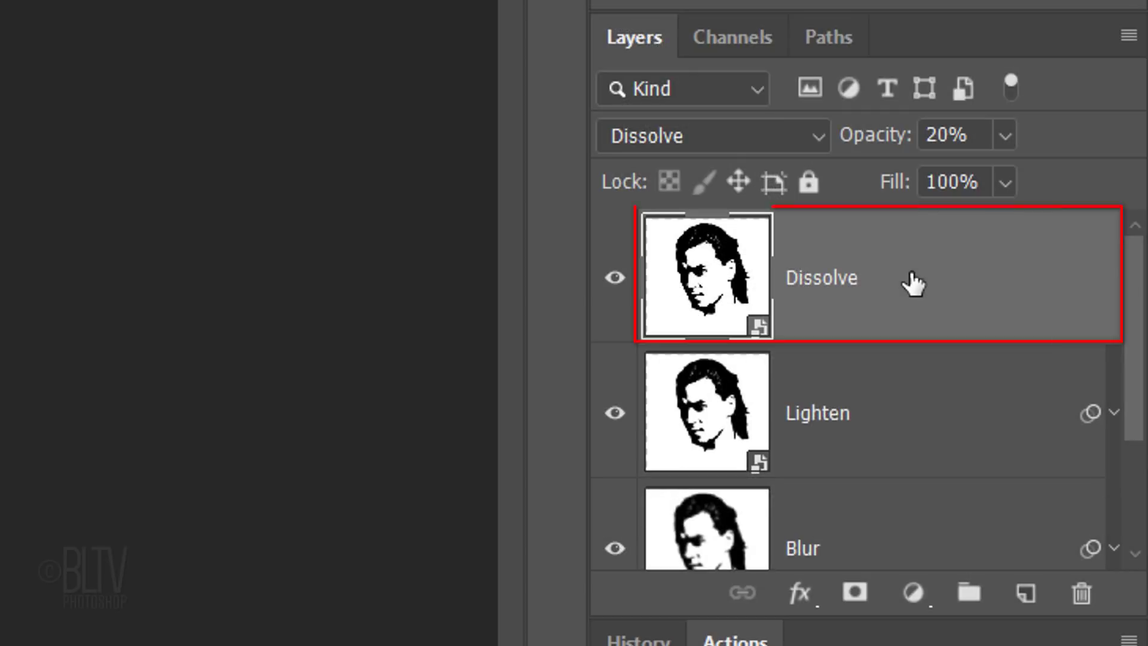
Convert the Dissolve, Lighten and Blur layers together into one smart object and set its blend mode to Darken
left_click(907, 535, "shift")
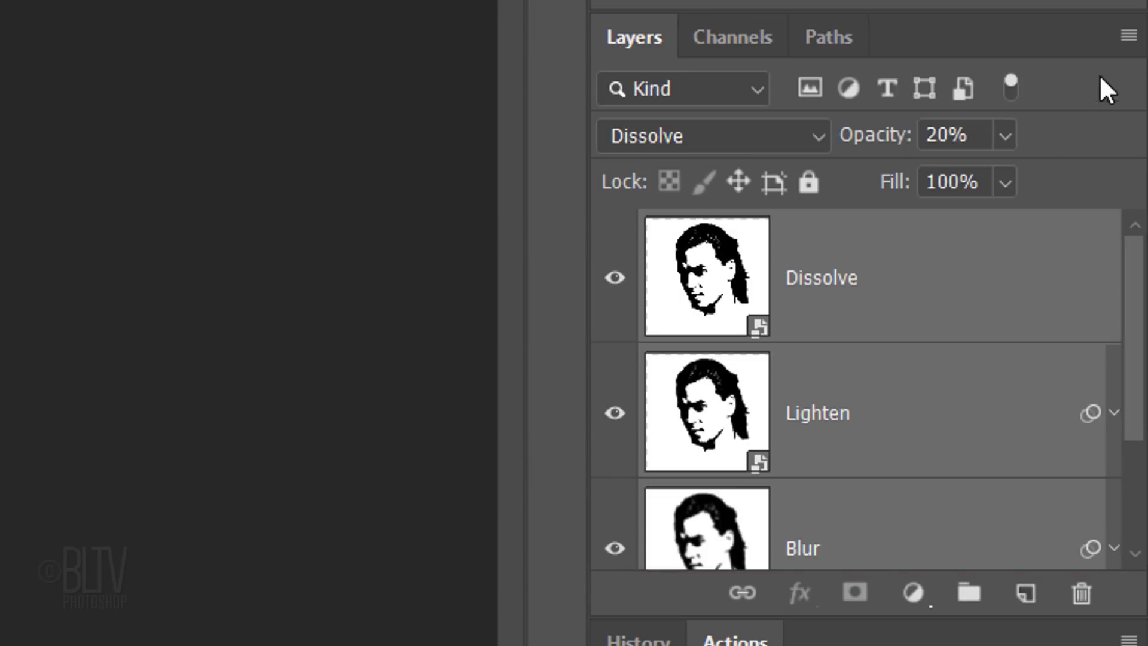
left_click(1128, 36)
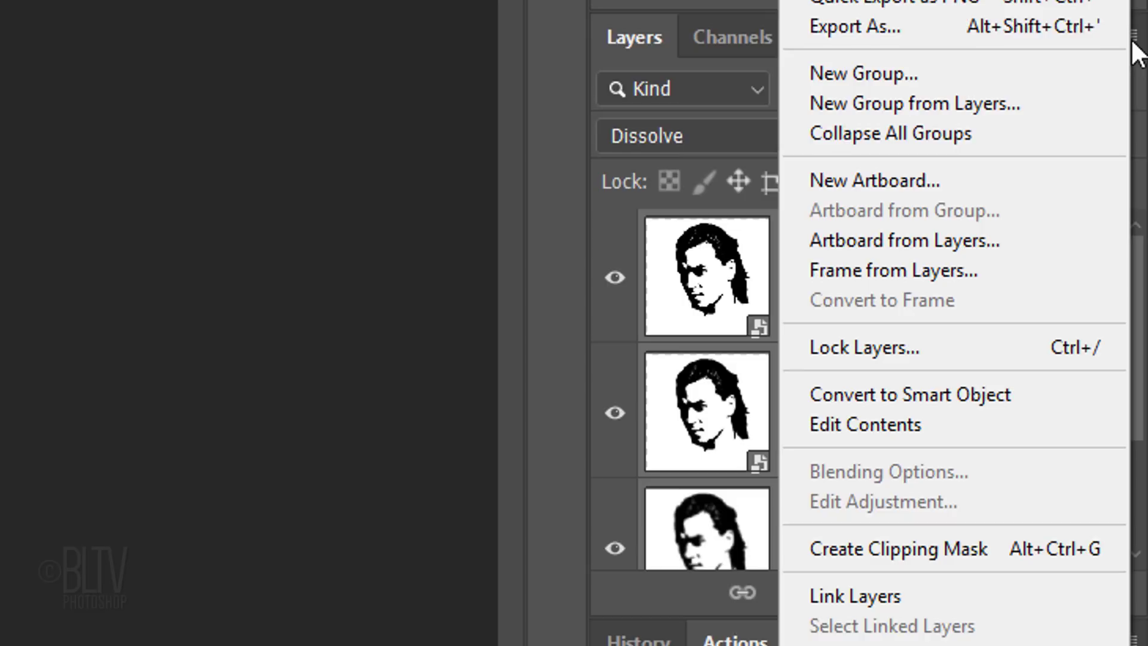
left_click(891, 396)
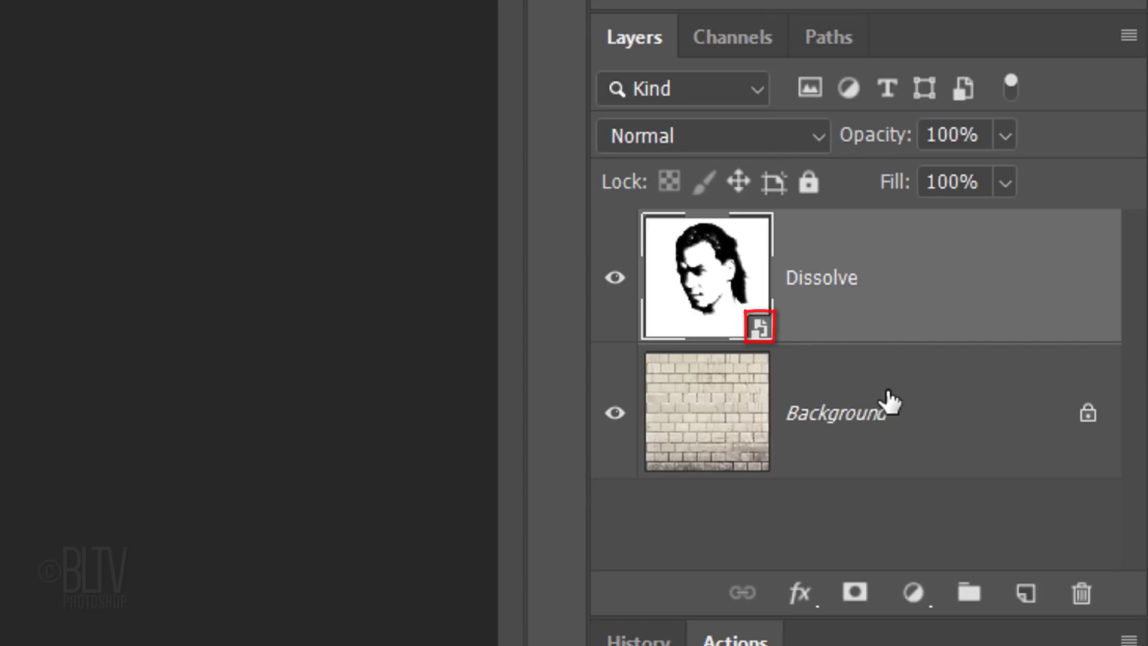
left_click(691, 133)
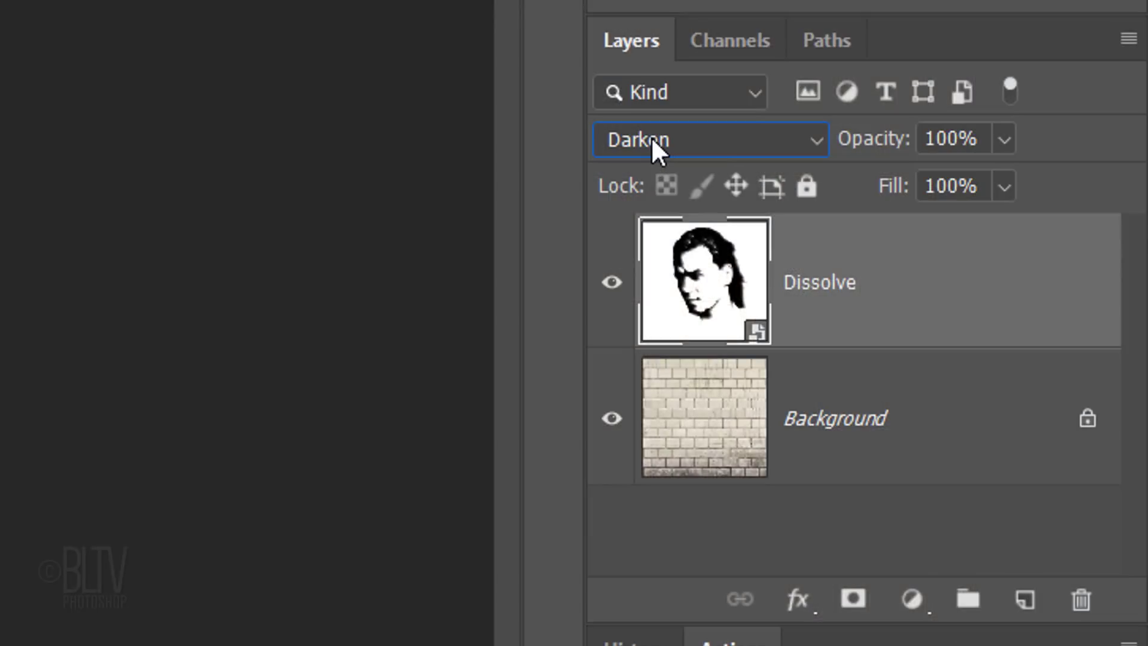
Duplicate the Background tile wall layer into a new document named Displace
left_click(693, 423)
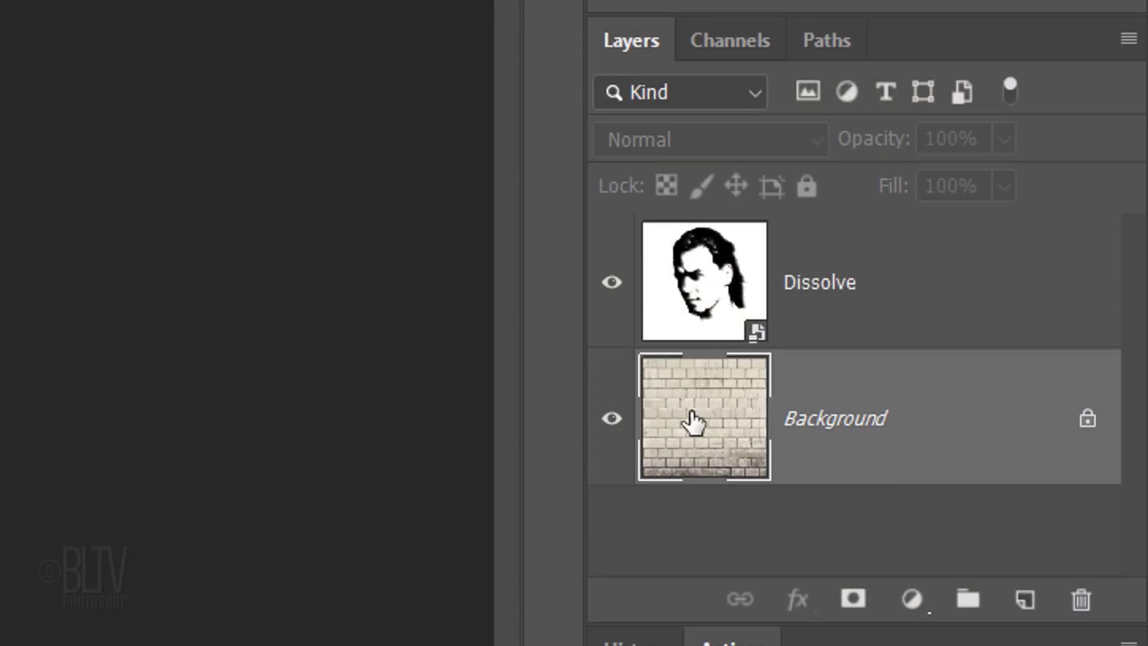
left_click(1127, 38)
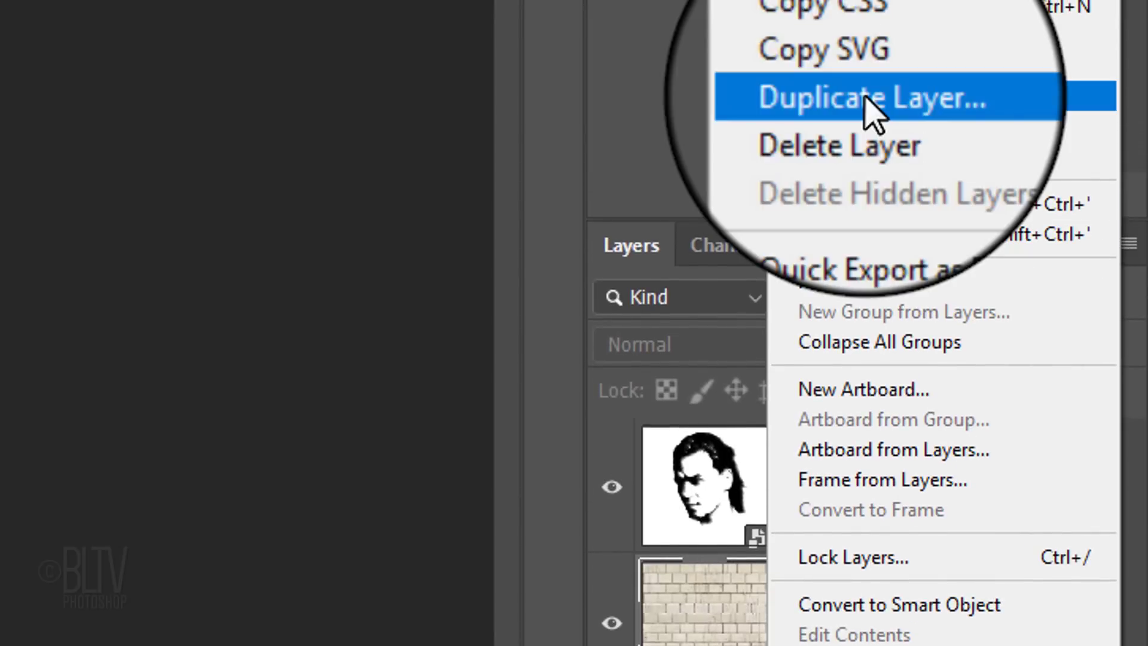
left_click(870, 110)
left_click(505, 332)
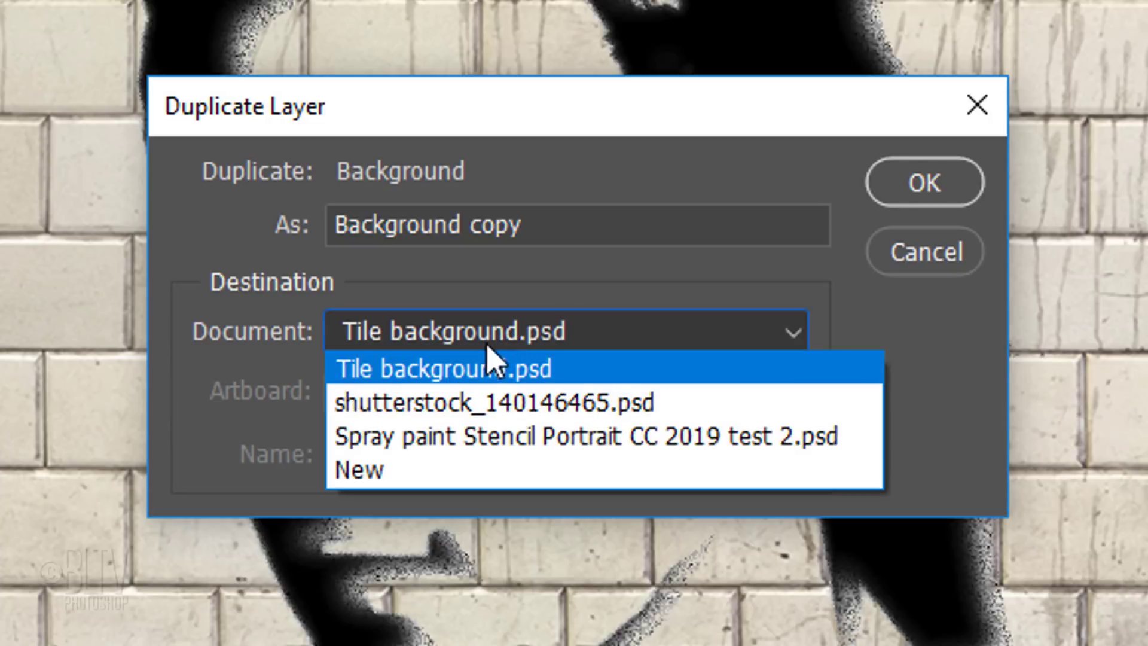
left_click(460, 488)
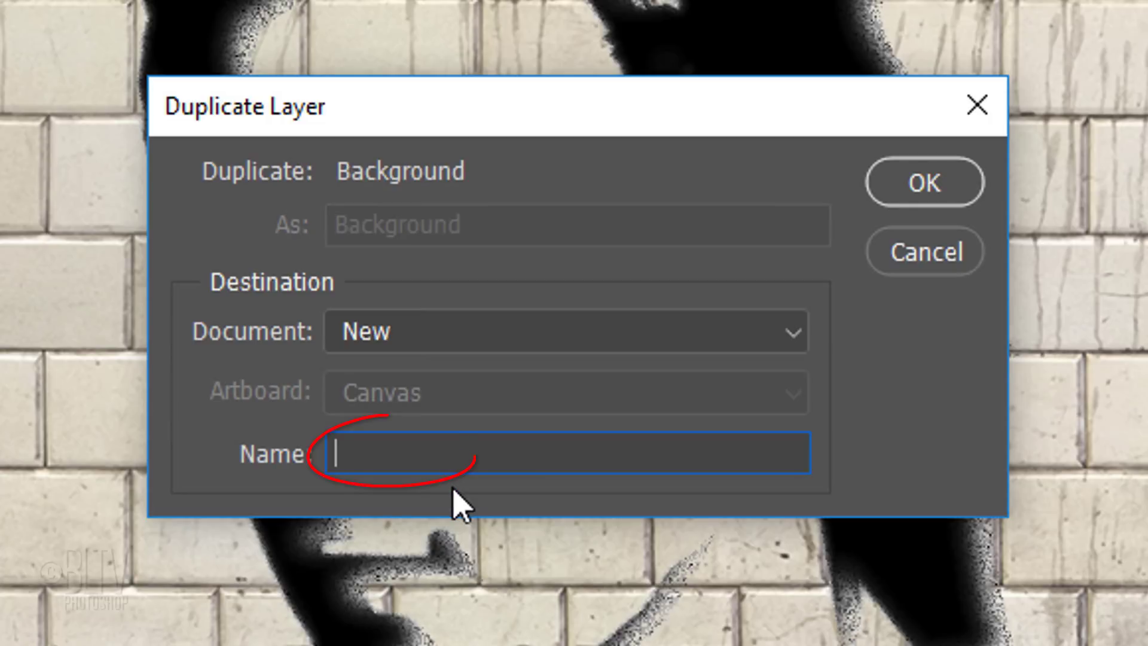
type("Displace")
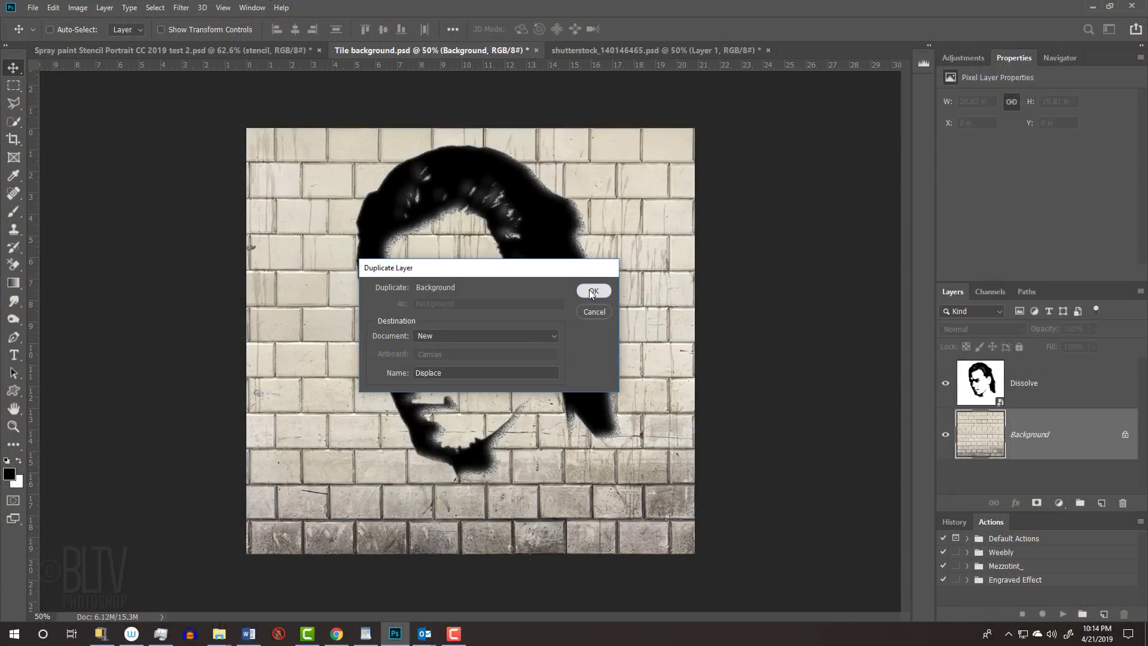
left_click(915, 189)
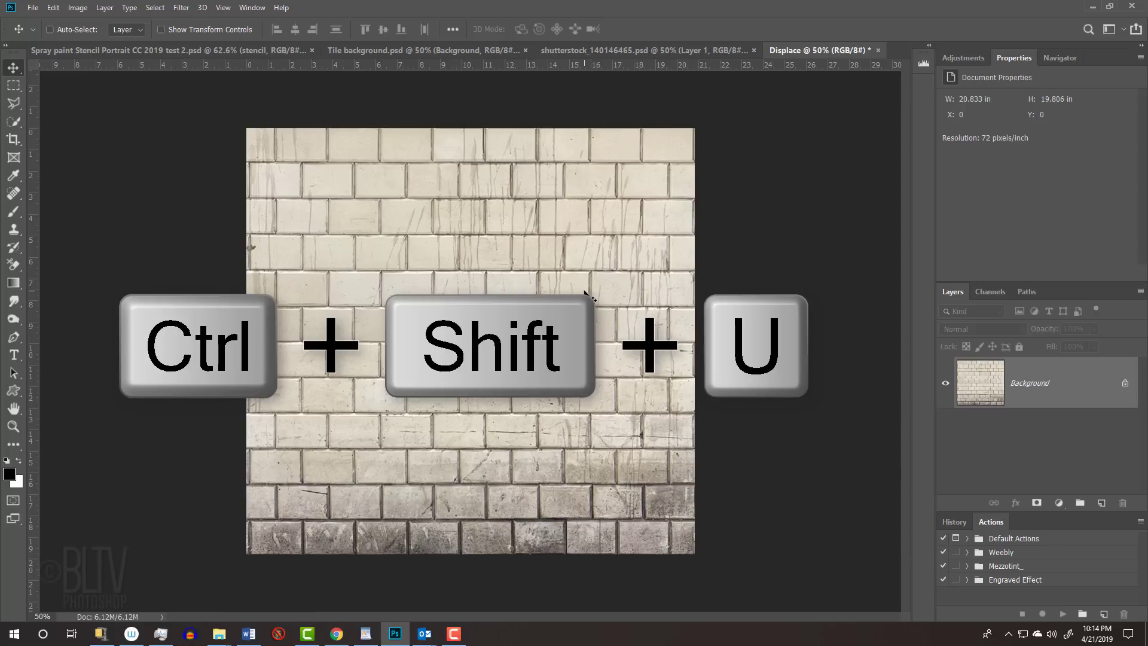
Desaturate the tile wall image and apply Levels with a highlight input of 207 and a midtone input of 0.83
key("ctrl+shift+u")
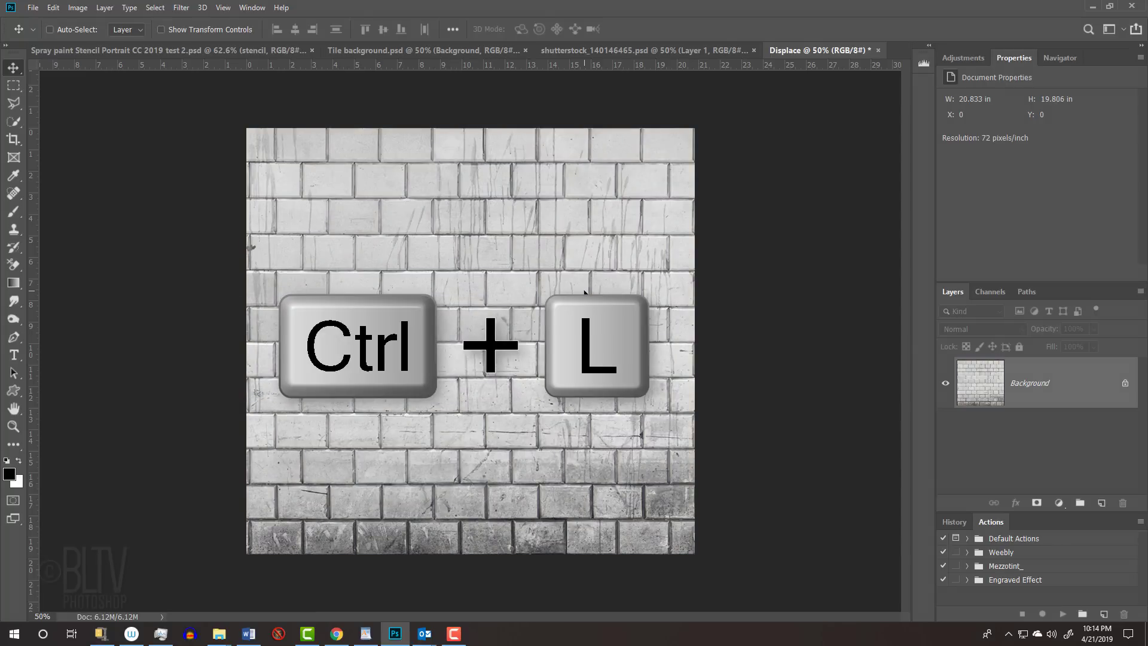
key("ctrl+l")
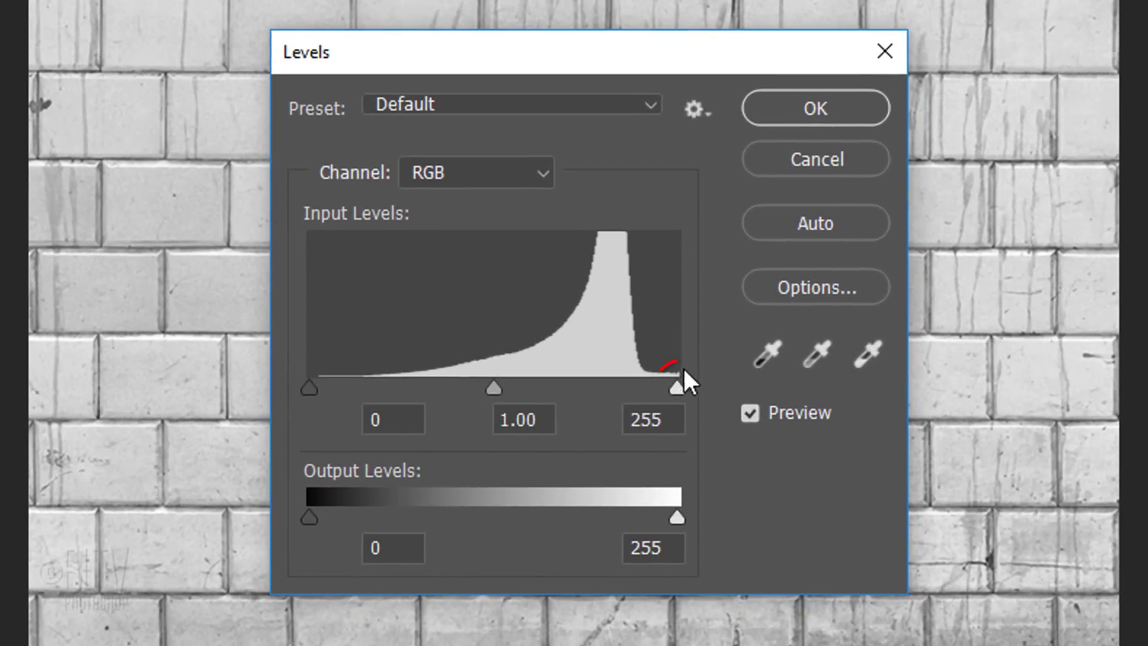
left_click(677, 377)
left_click_drag(676, 374, 609, 396)
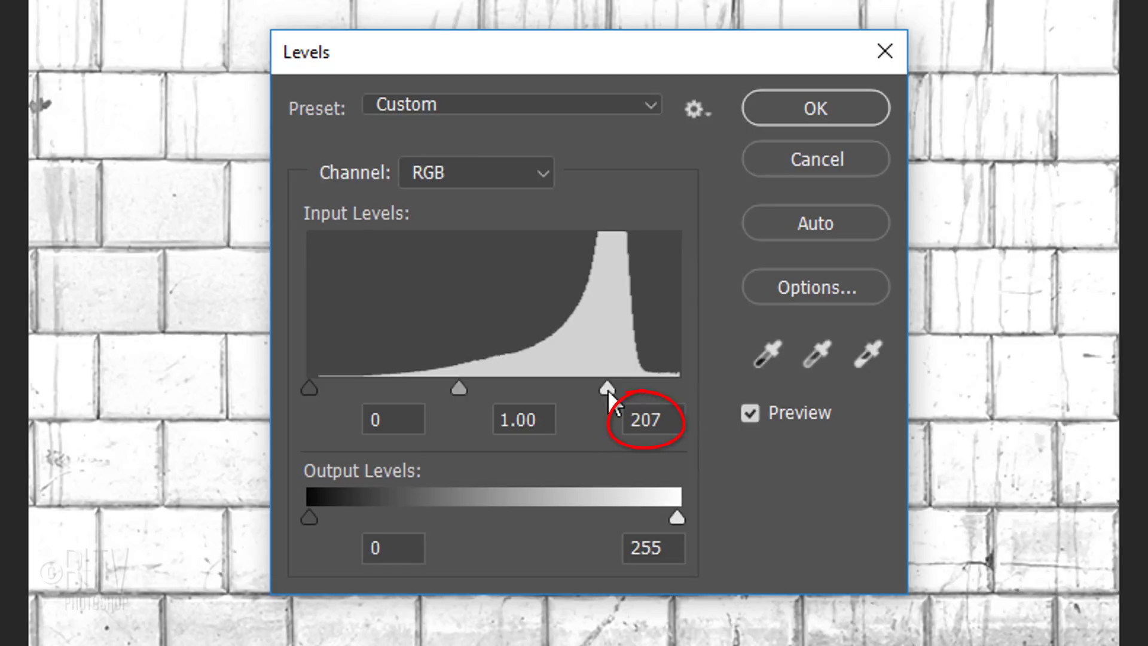
left_click(458, 390)
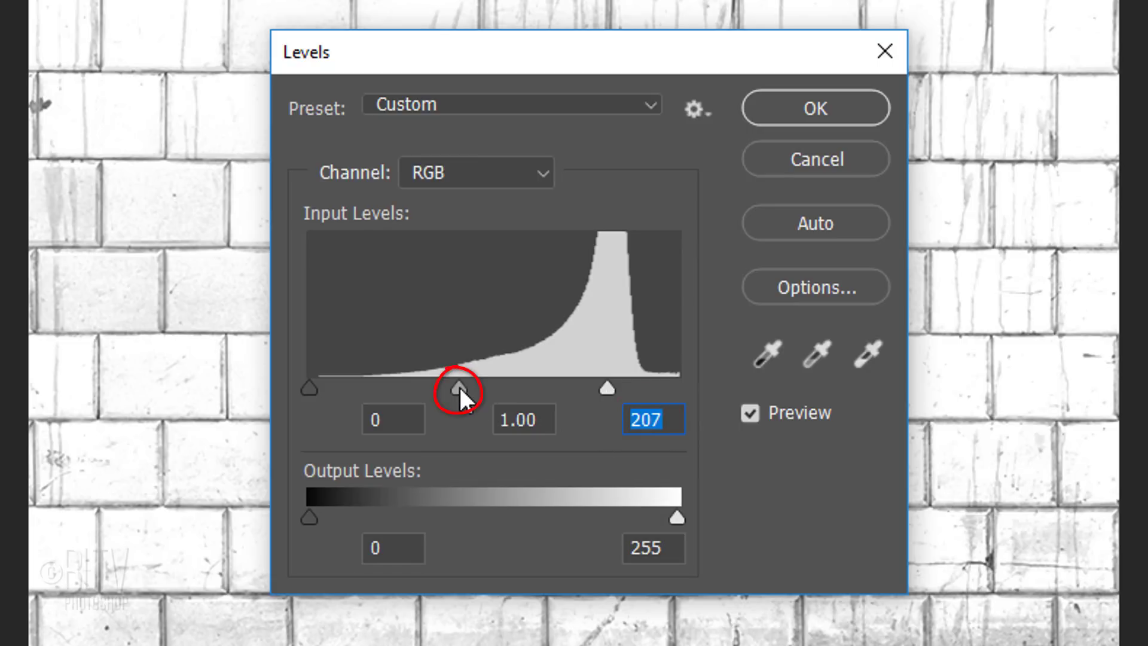
left_click_drag(458, 385, 476, 389)
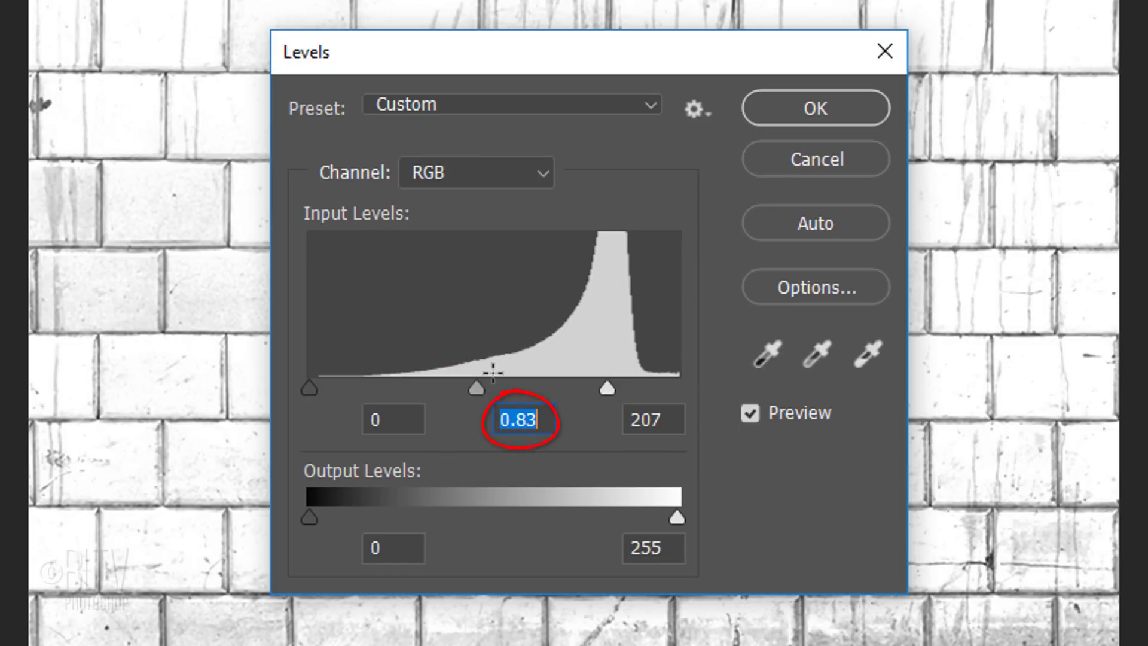
left_click(805, 109)
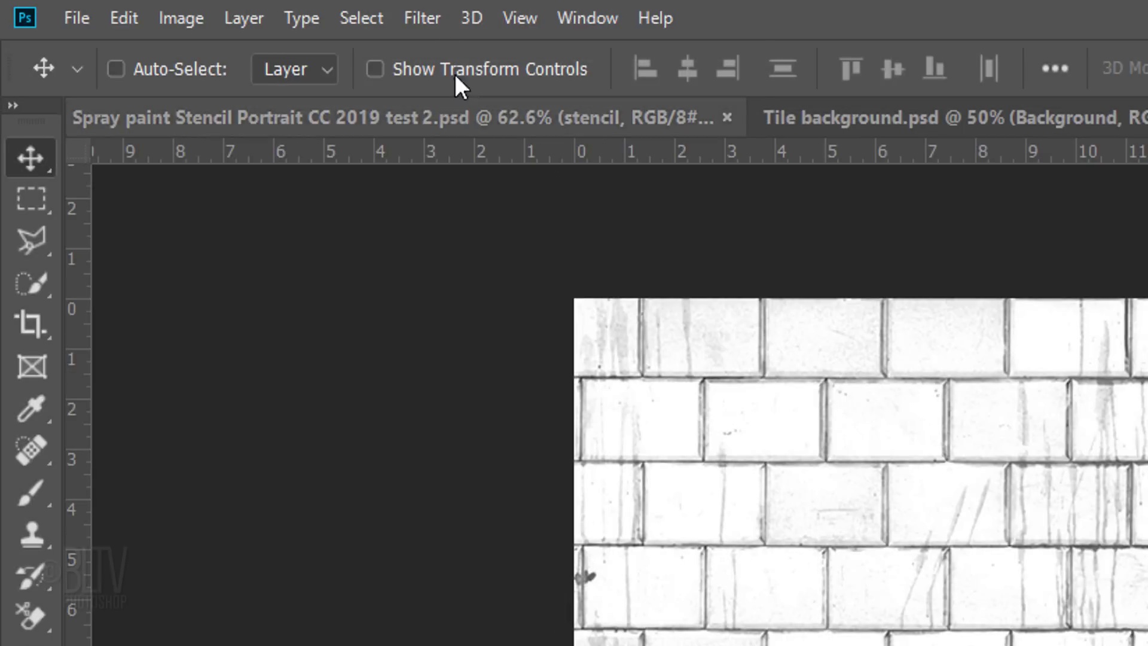
Apply a Gaussian Blur with a 2-pixel radius to the black-and-white tile wall
left_click(432, 24)
mouse_move(457, 330)
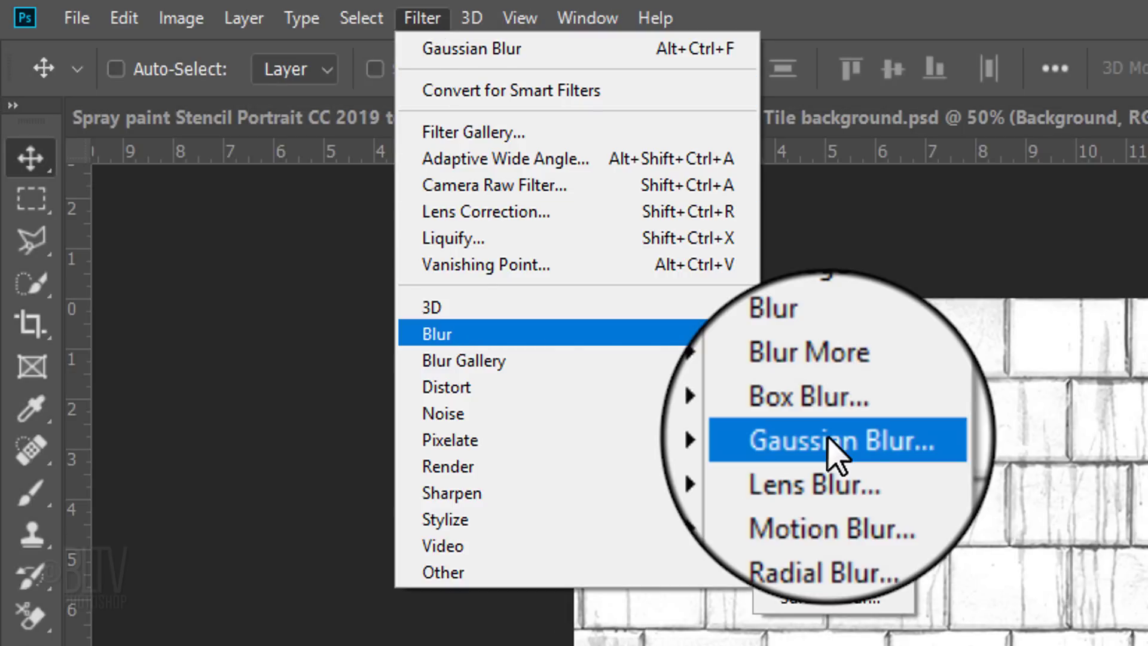
left_click(801, 441)
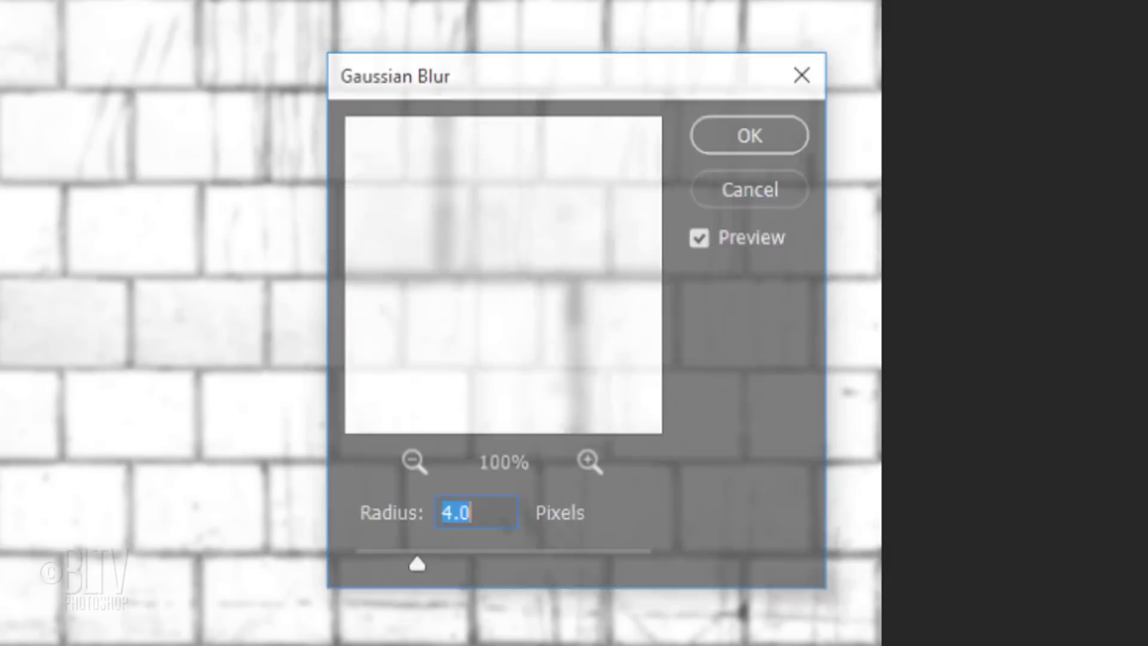
type("2")
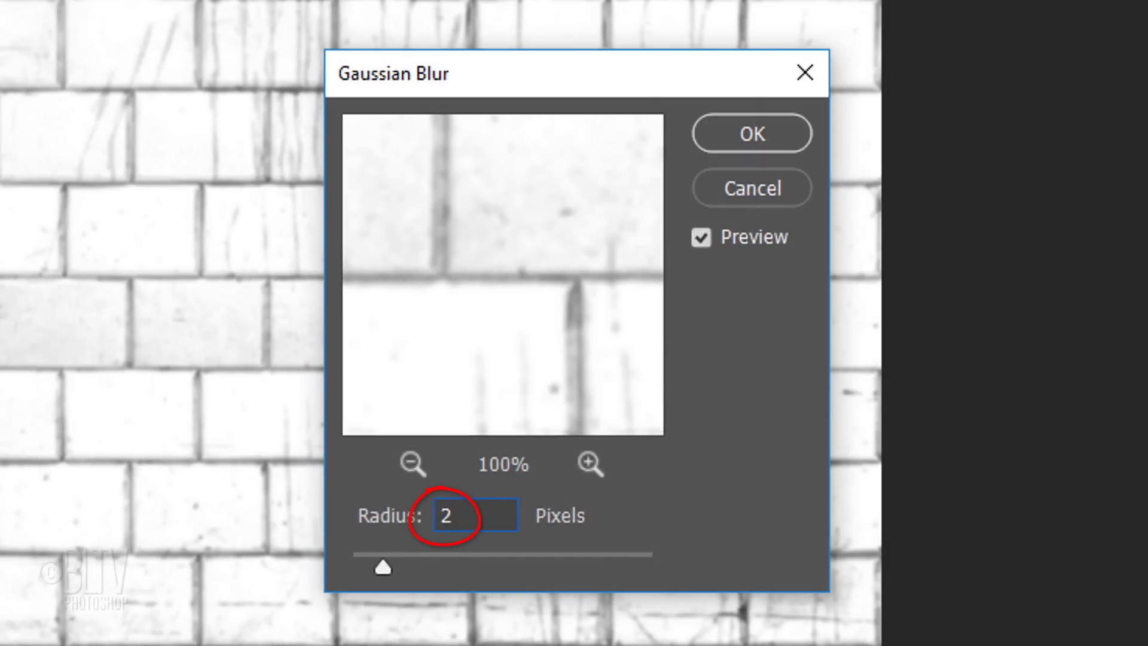
left_click(739, 134)
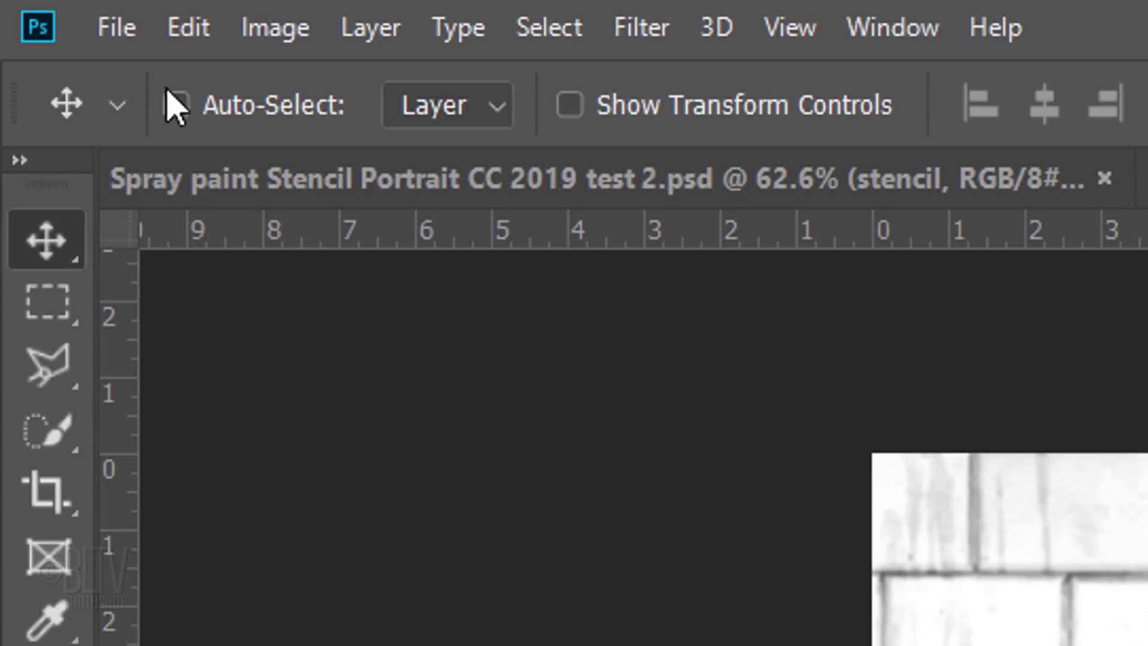
Save the displacement map document to the Desktop as a Photoshop file named Displace
left_click(116, 31)
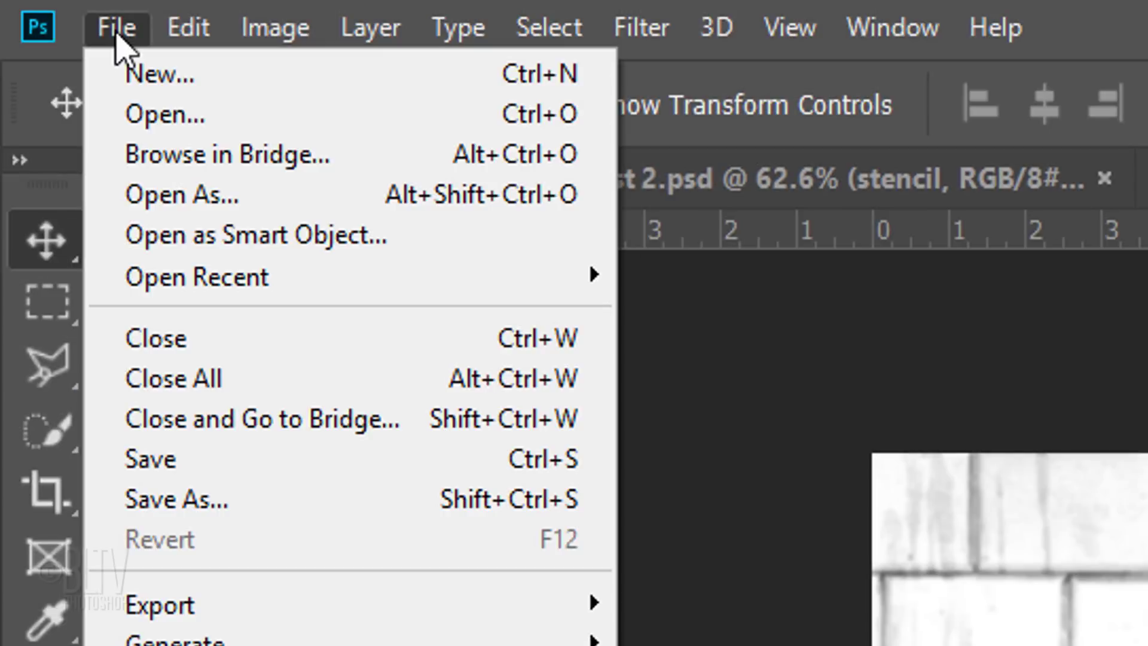
left_click(175, 505)
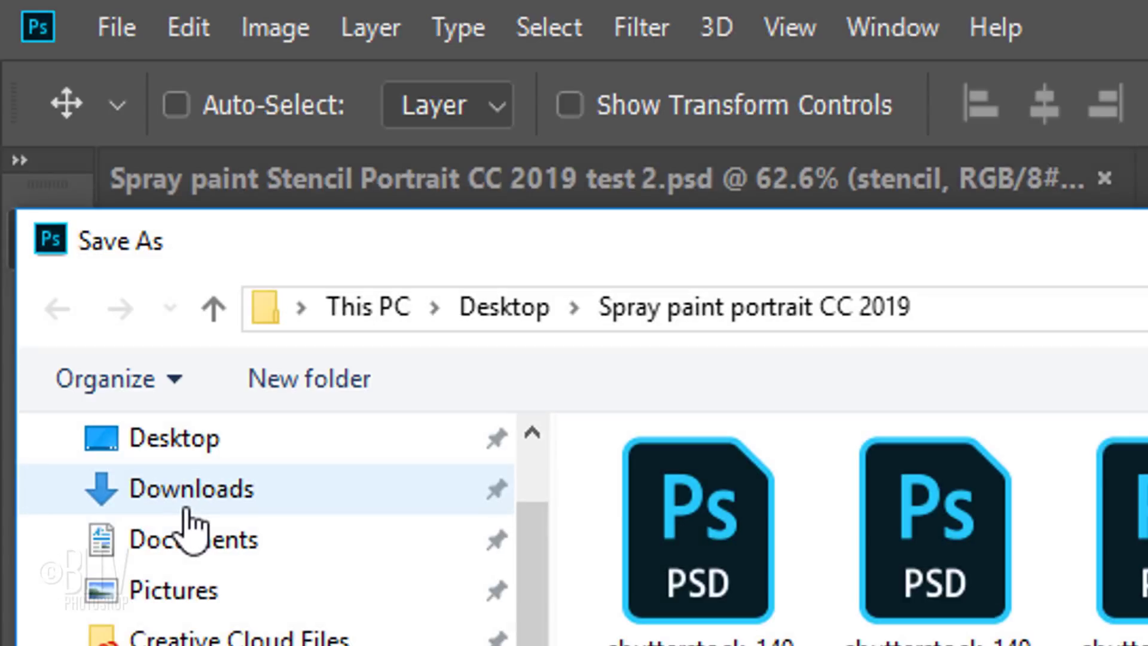
left_click(188, 456)
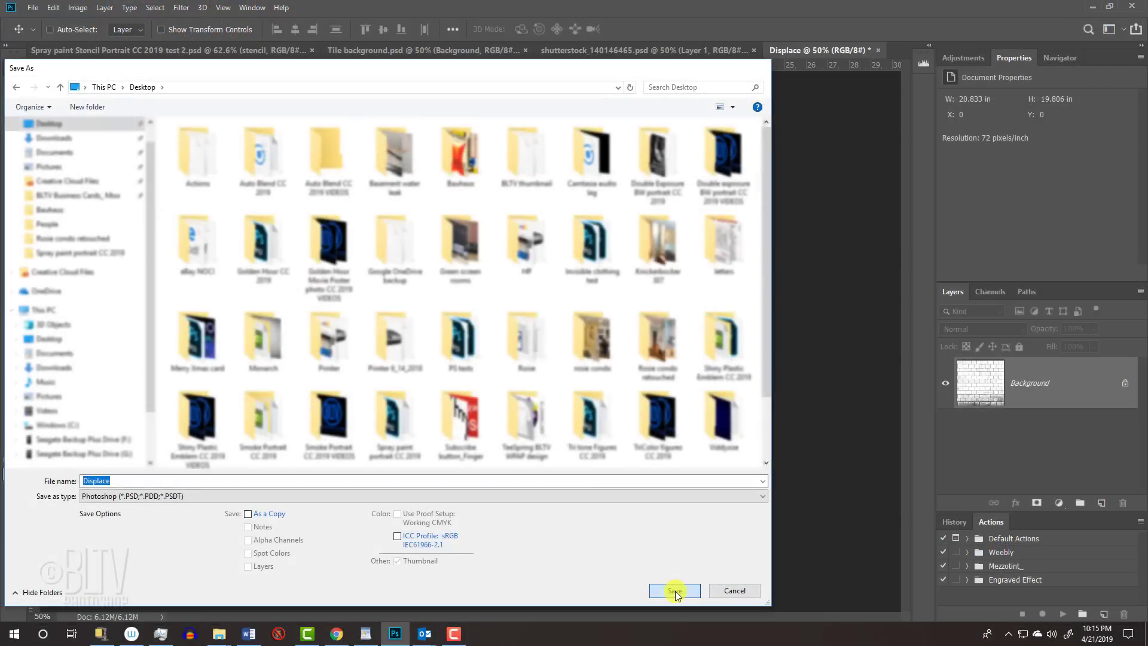
left_click(746, 547)
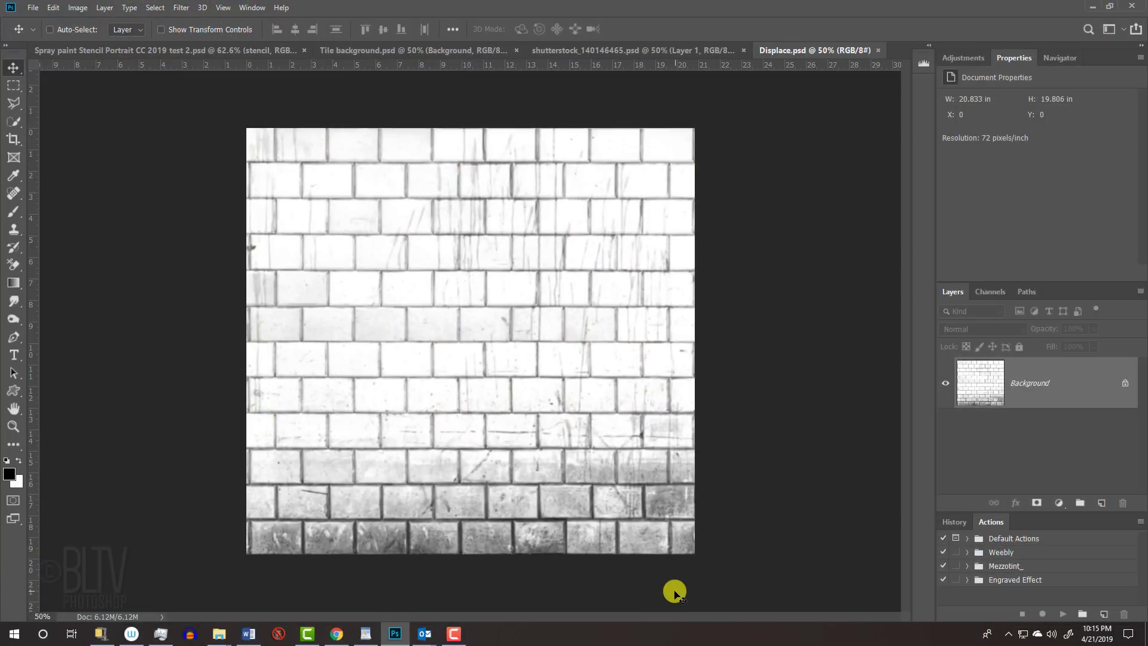
In Tile background.psd, apply the Displace filter to the Dissolve layer with scales of 10, Stretch To Fit, Repeat Edge Pixels and the Displace map
left_click(380, 51)
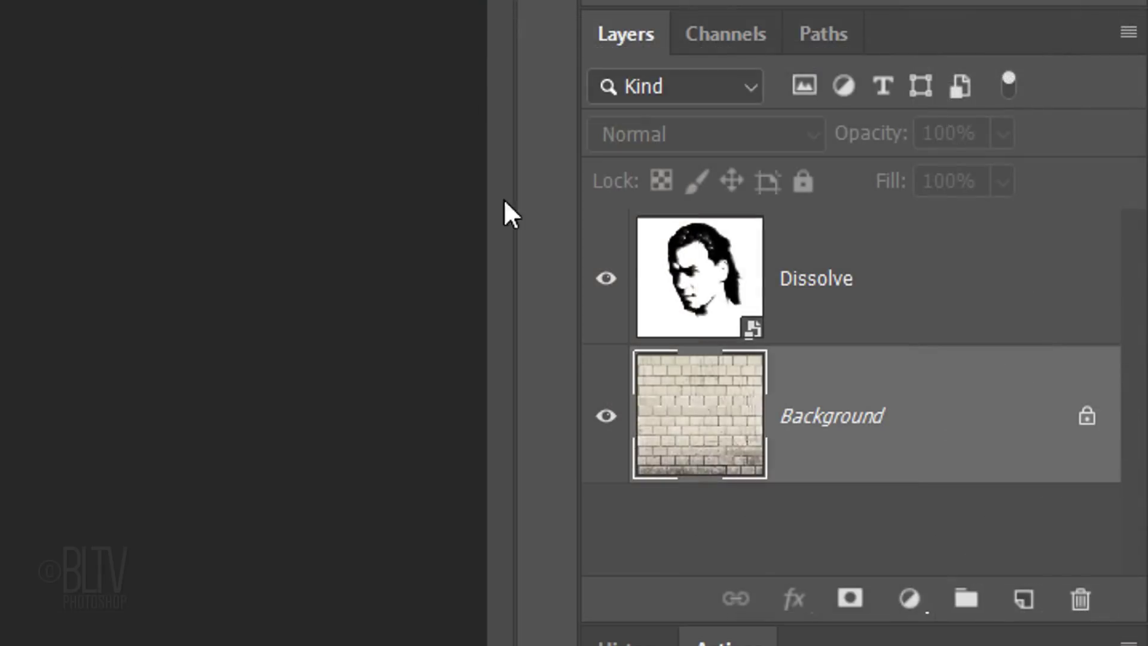
left_click(977, 382)
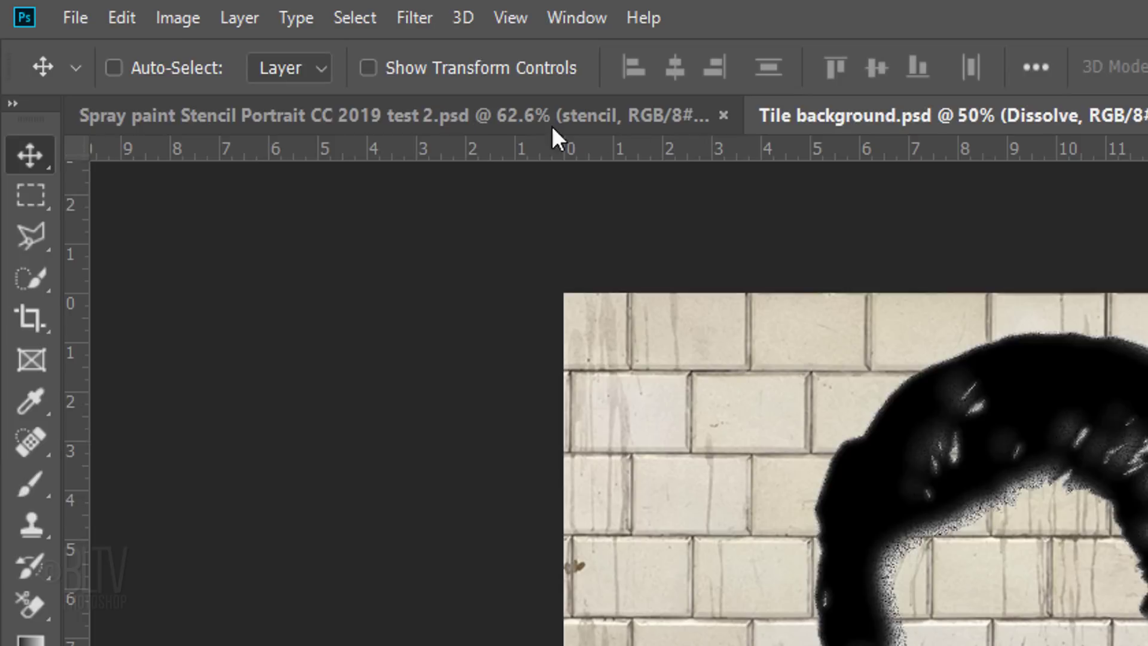
left_click(412, 16)
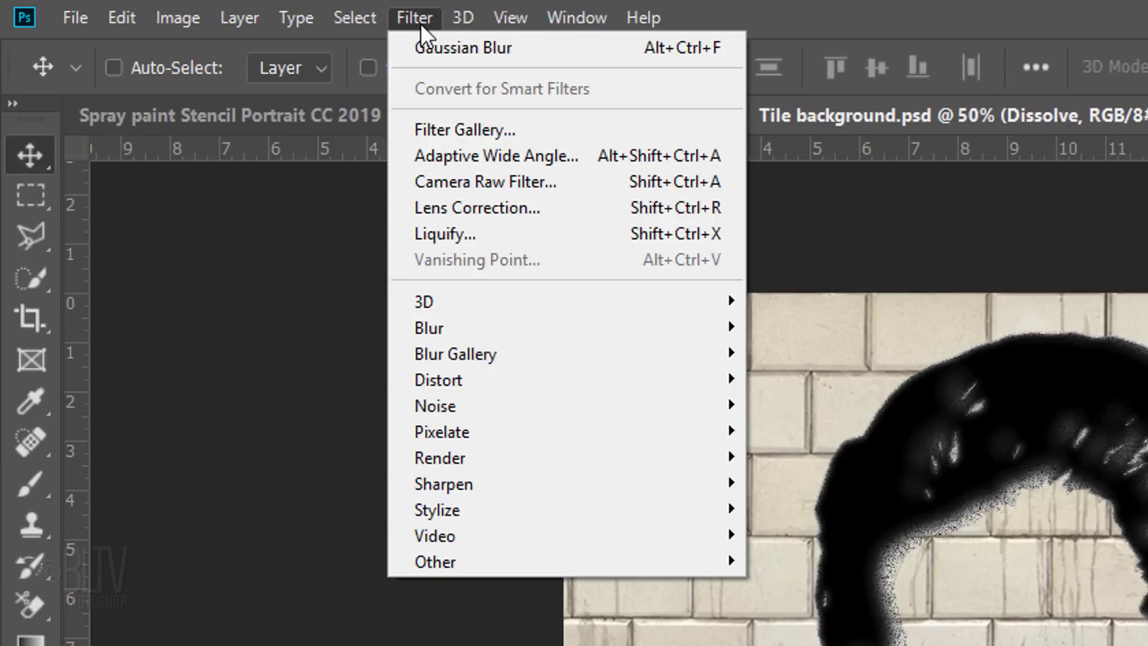
mouse_move(446, 378)
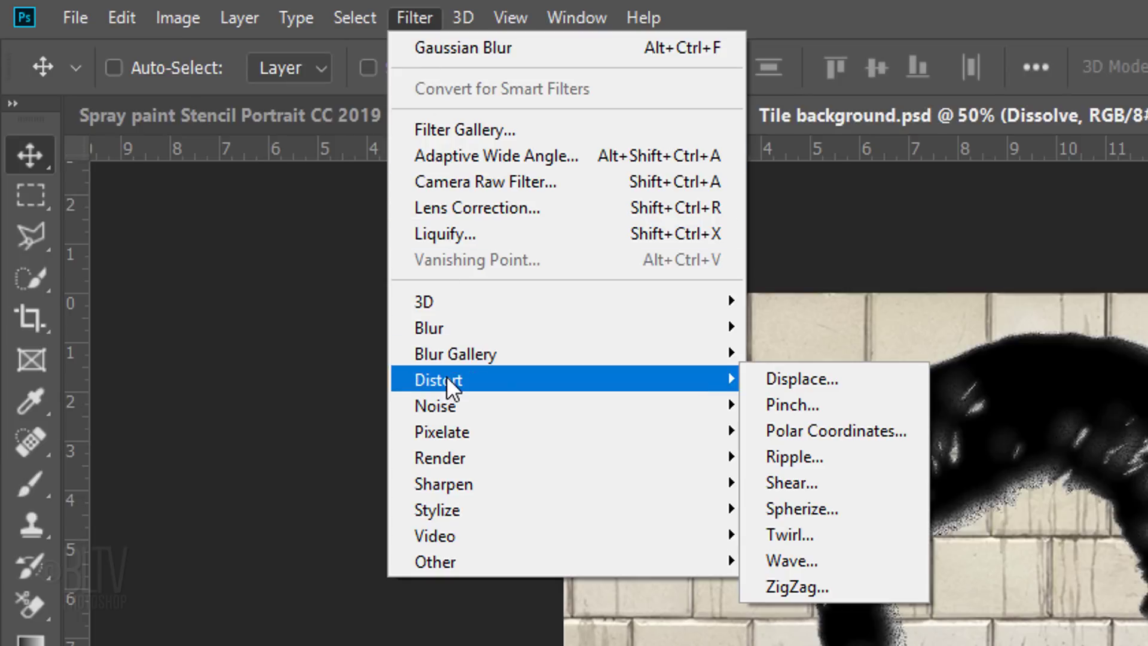
left_click(777, 379)
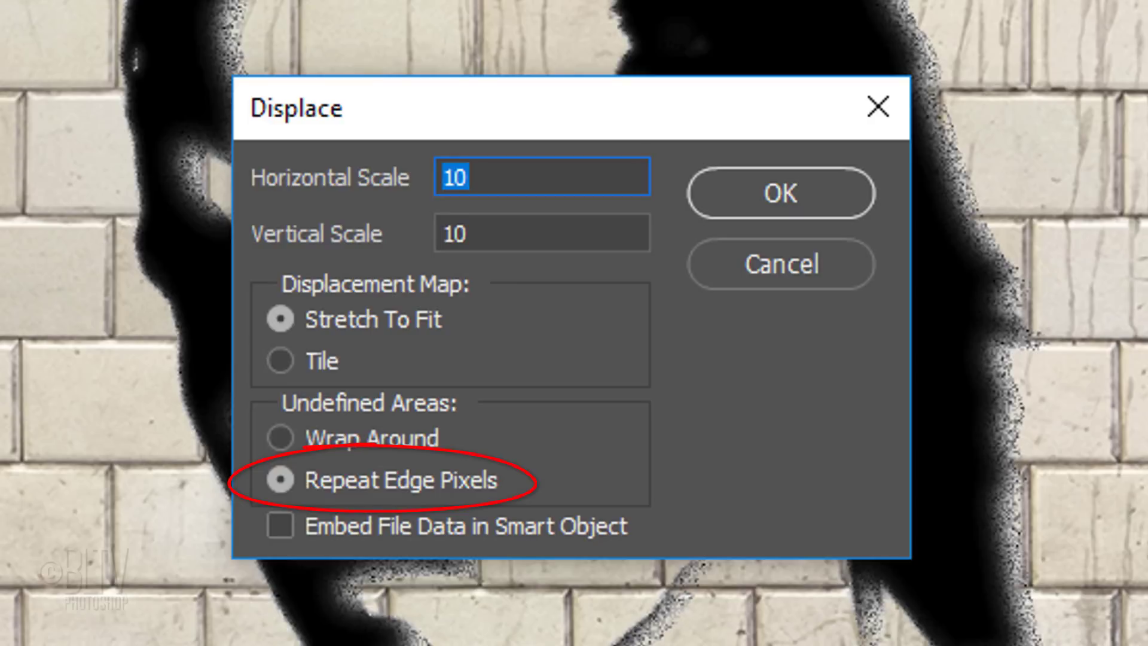
left_click(778, 201)
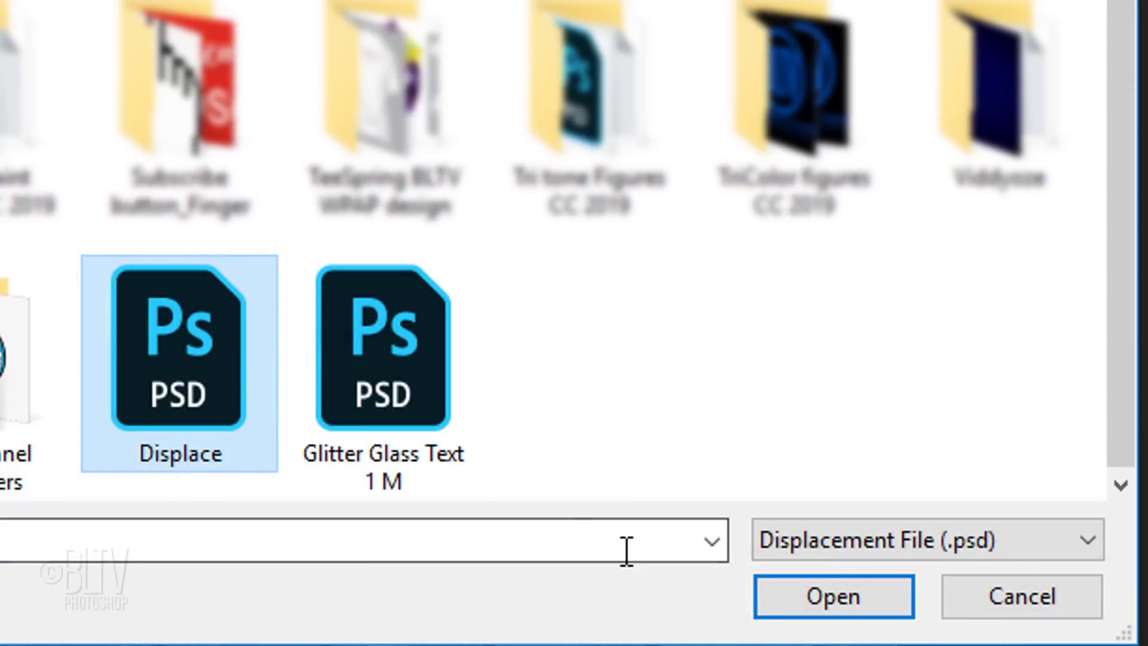
left_click(838, 598)
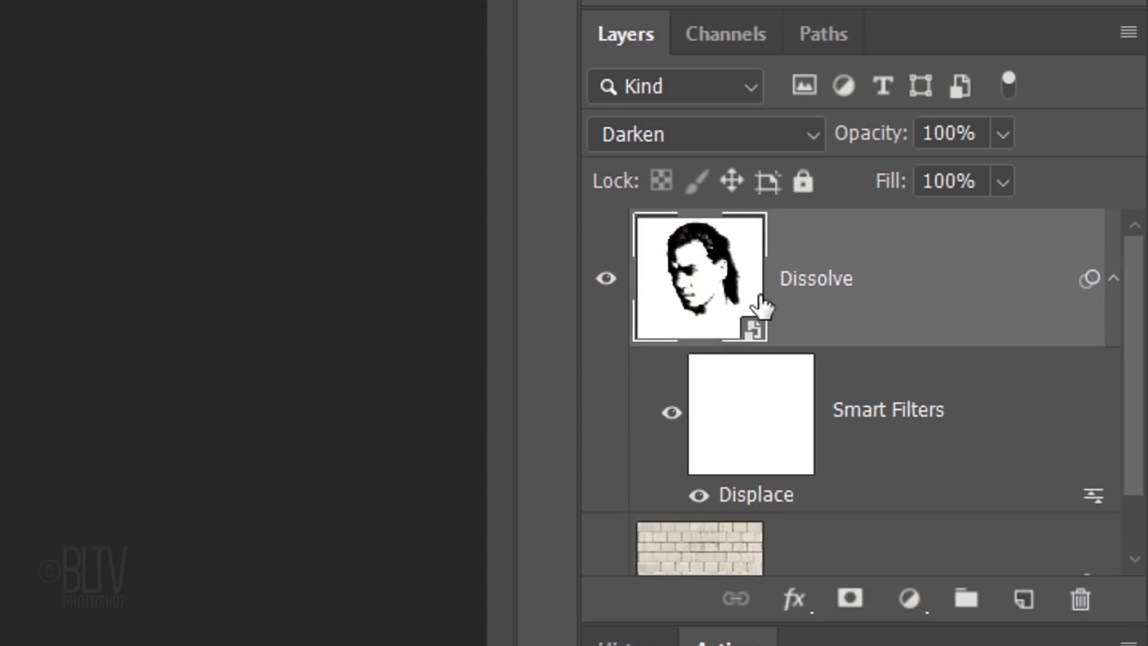
Open the Blending Options of the Dissolve layer and move the dialog away from the portrait
double_click(944, 271)
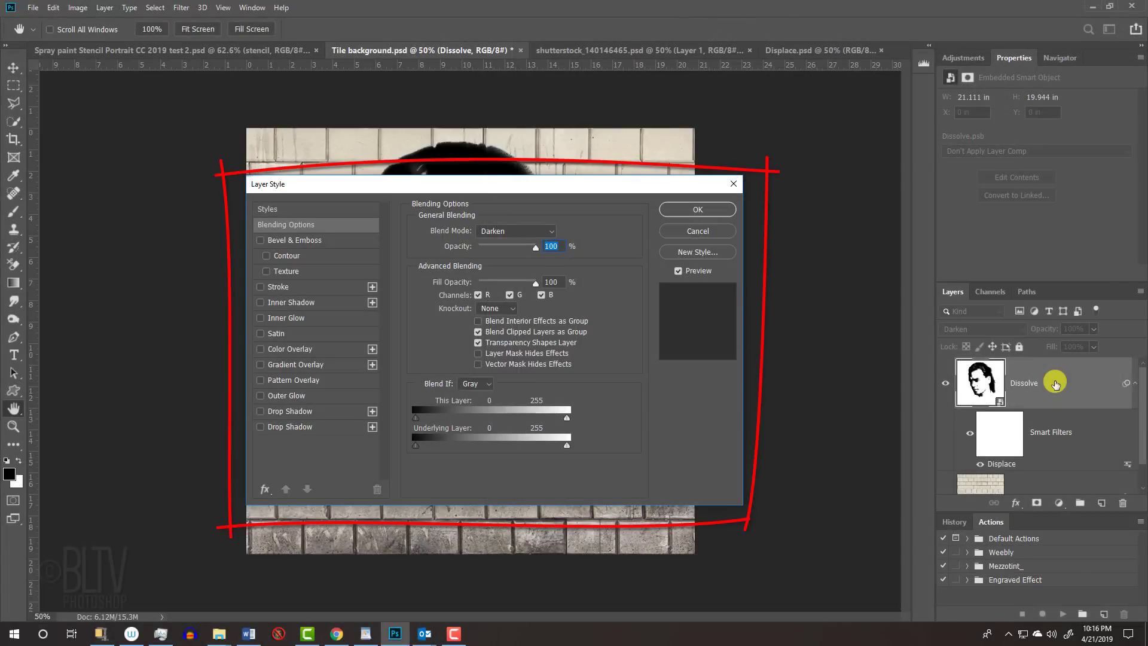
mouse_move(423, 185)
left_mouse_down()
mouse_move(479, 199)
mouse_move(717, 312)
left_mouse_up()
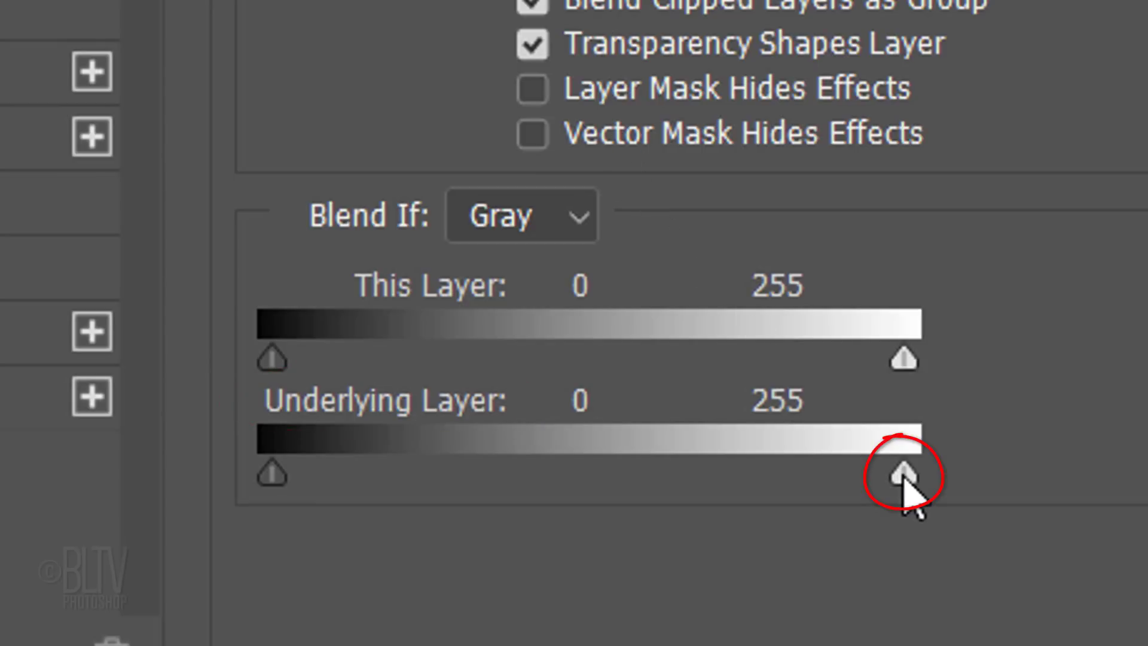
Try lowering the unsplit Underlying Layer highlight limit in Blend If to about 201, and return it to 255
left_click_drag(904, 476, 821, 477)
left_click_drag(820, 477, 779, 477)
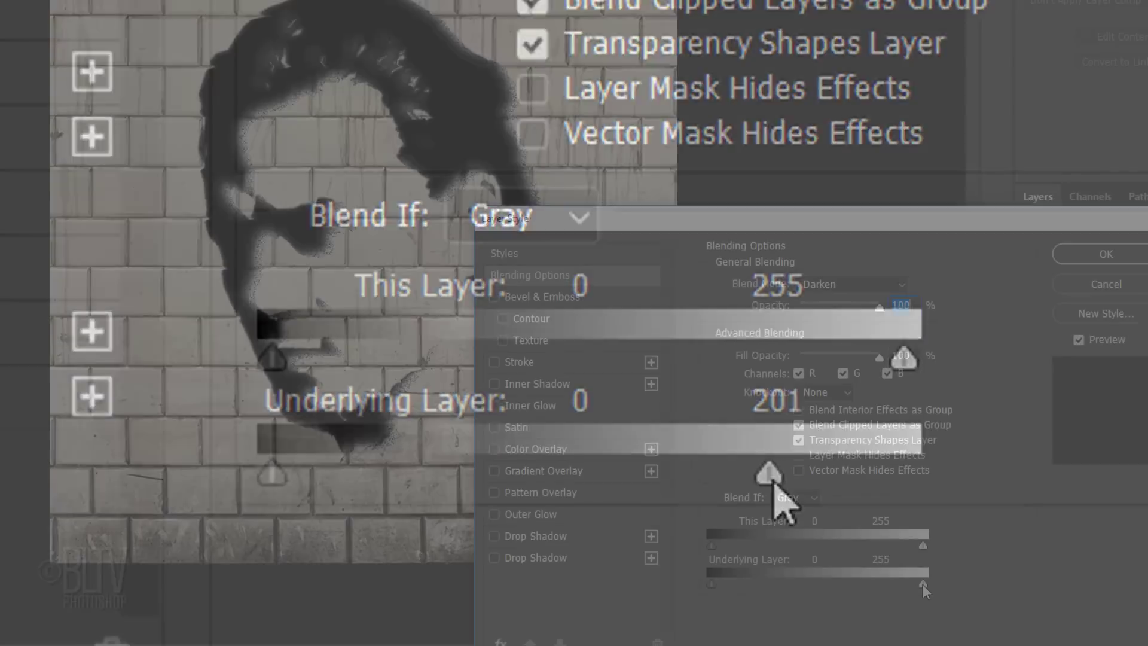
left_click_drag(904, 473, 849, 473)
mouse_move(904, 584)
left_mouse_down()
mouse_move(879, 585)
mouse_move(923, 579)
left_mouse_up()
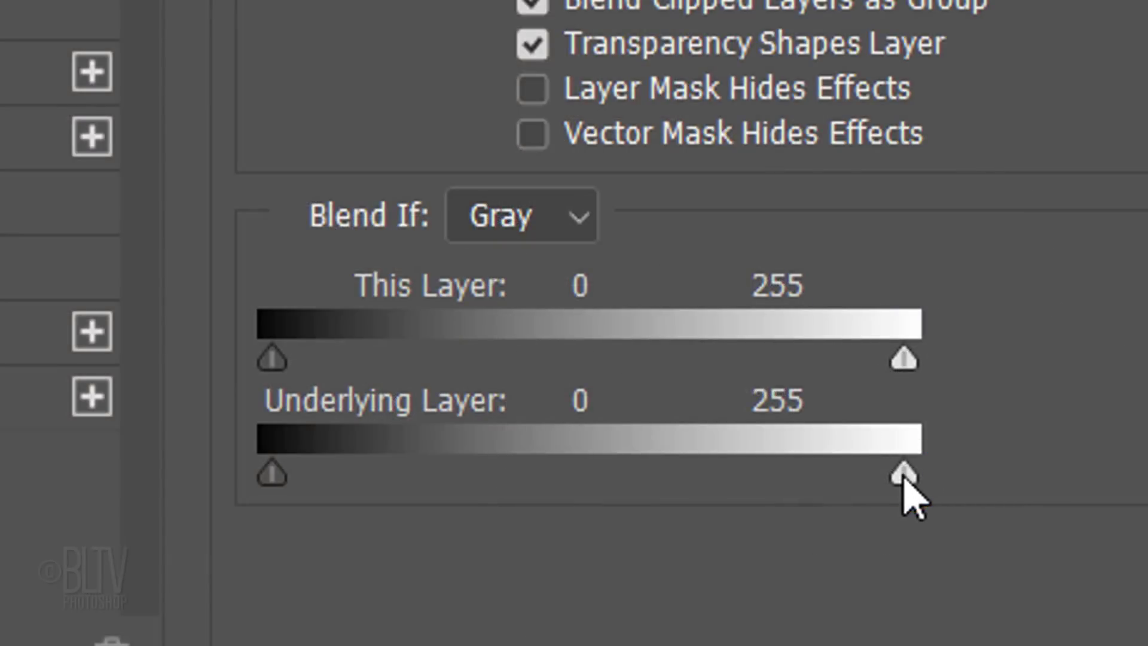
Split the Underlying Layer highlight limit in Blend If to 216 / 239, raise the shadow limit, and apply the blending options
key("alt")
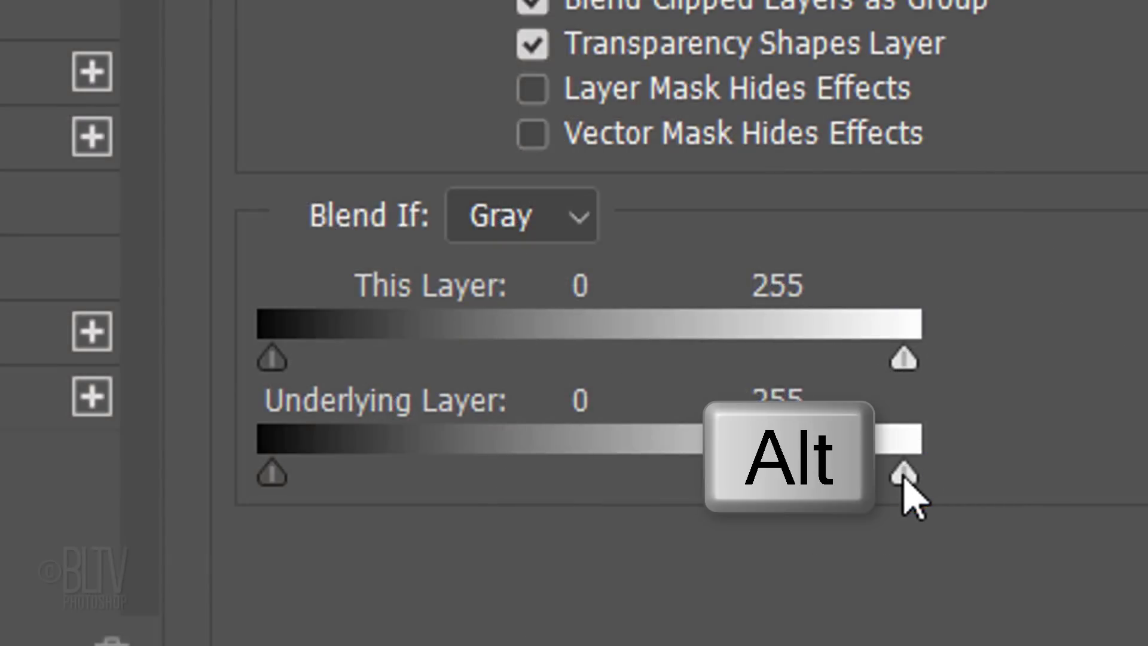
left_click_drag(905, 477, 811, 480)
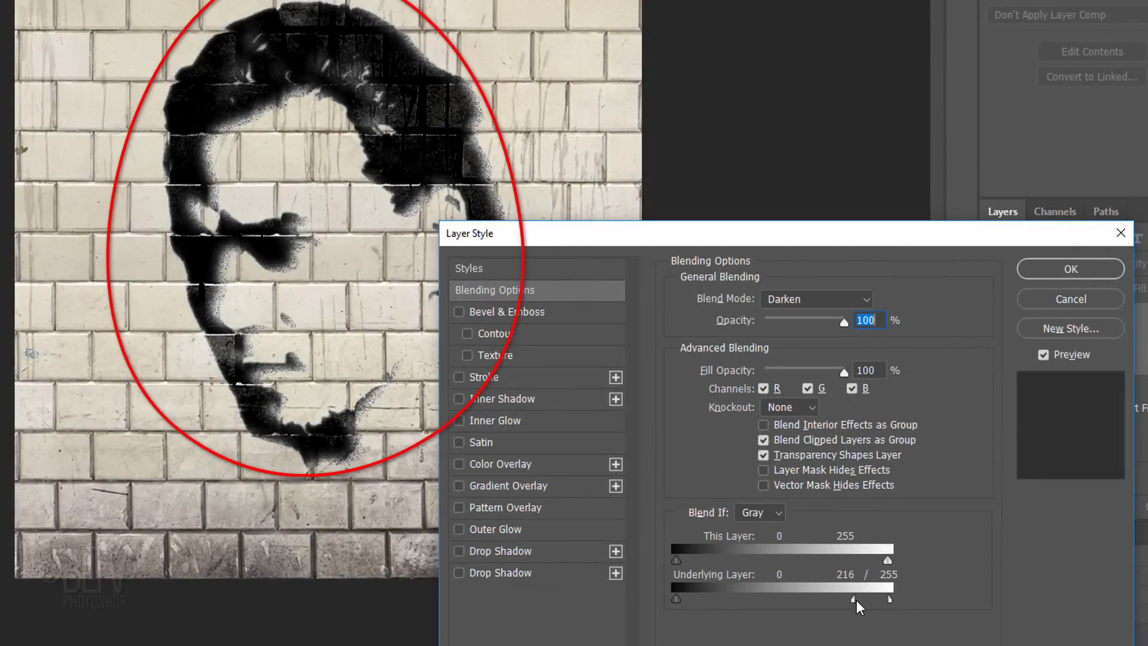
left_click_drag(889, 598, 874, 598)
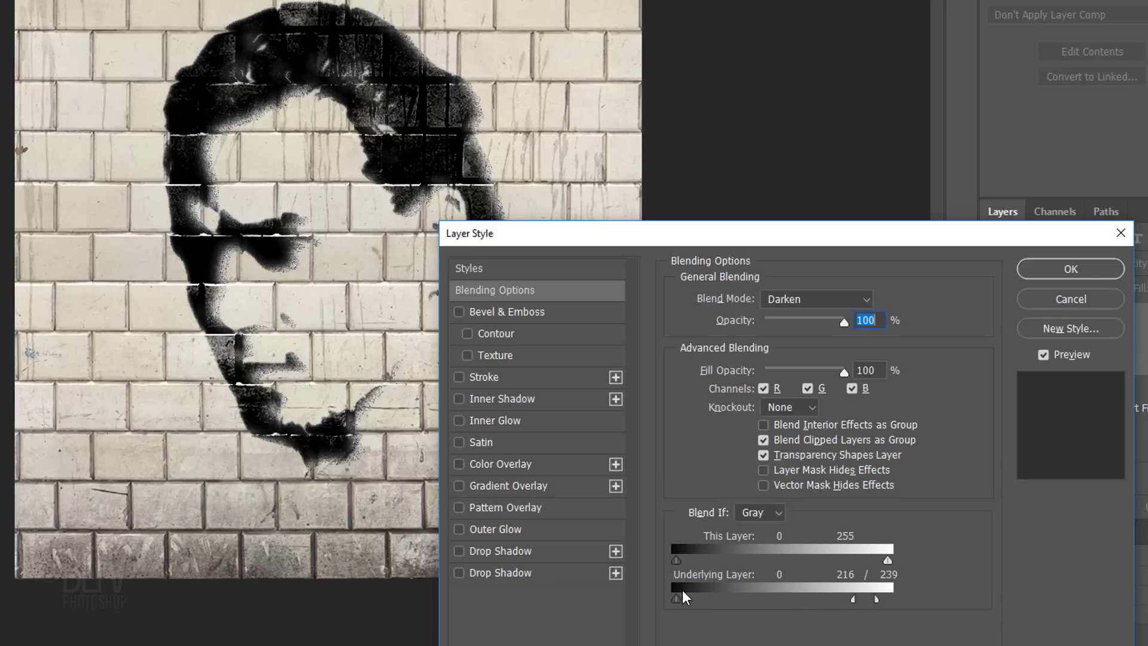
left_click_drag(676, 599, 844, 598)
left_click(1069, 270)
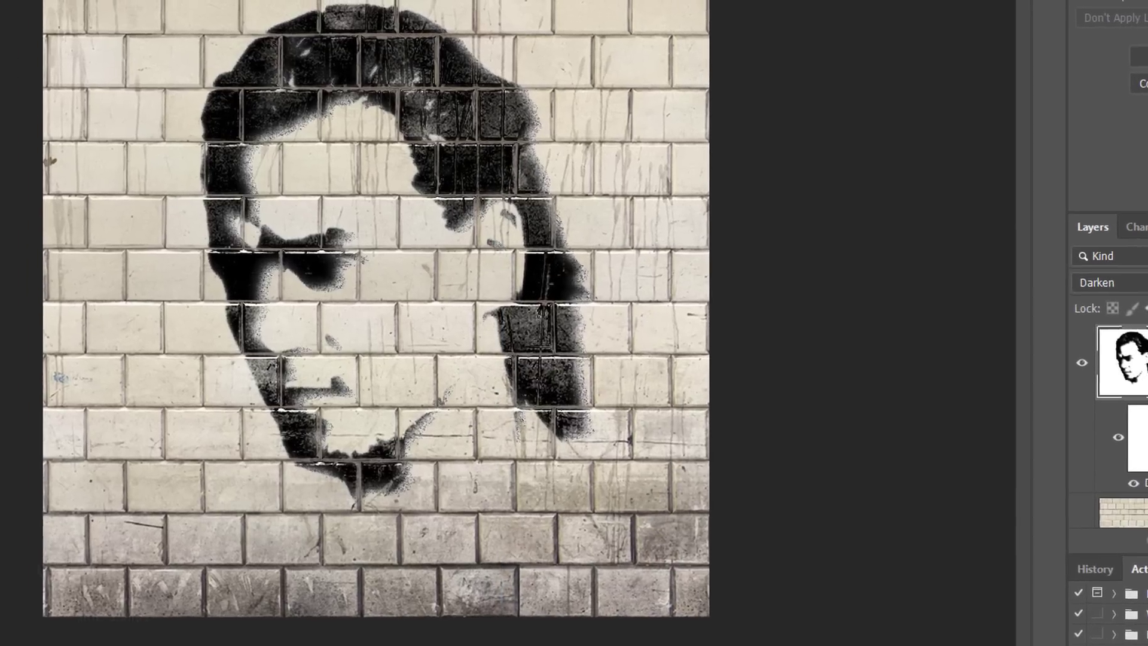